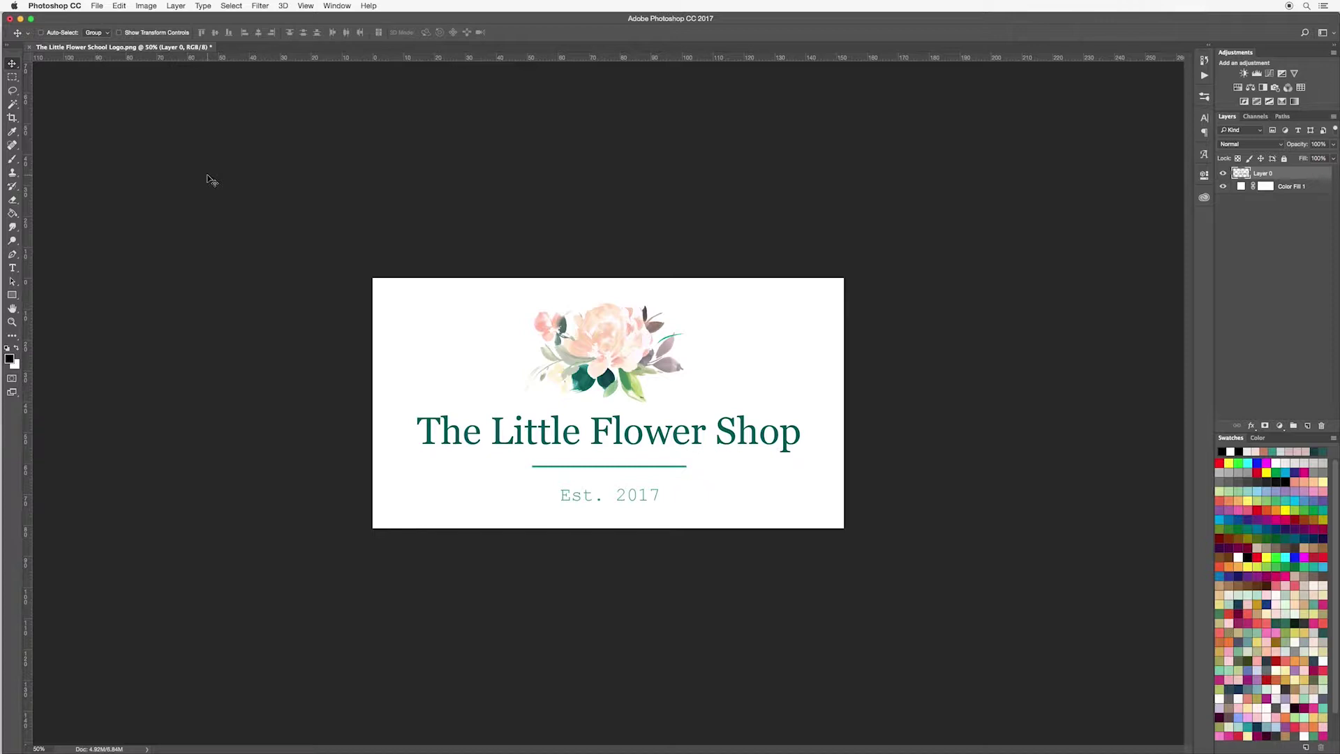
Create a 6 x 6 inch, 300 ppi RGB document with a white background
click(97, 5)
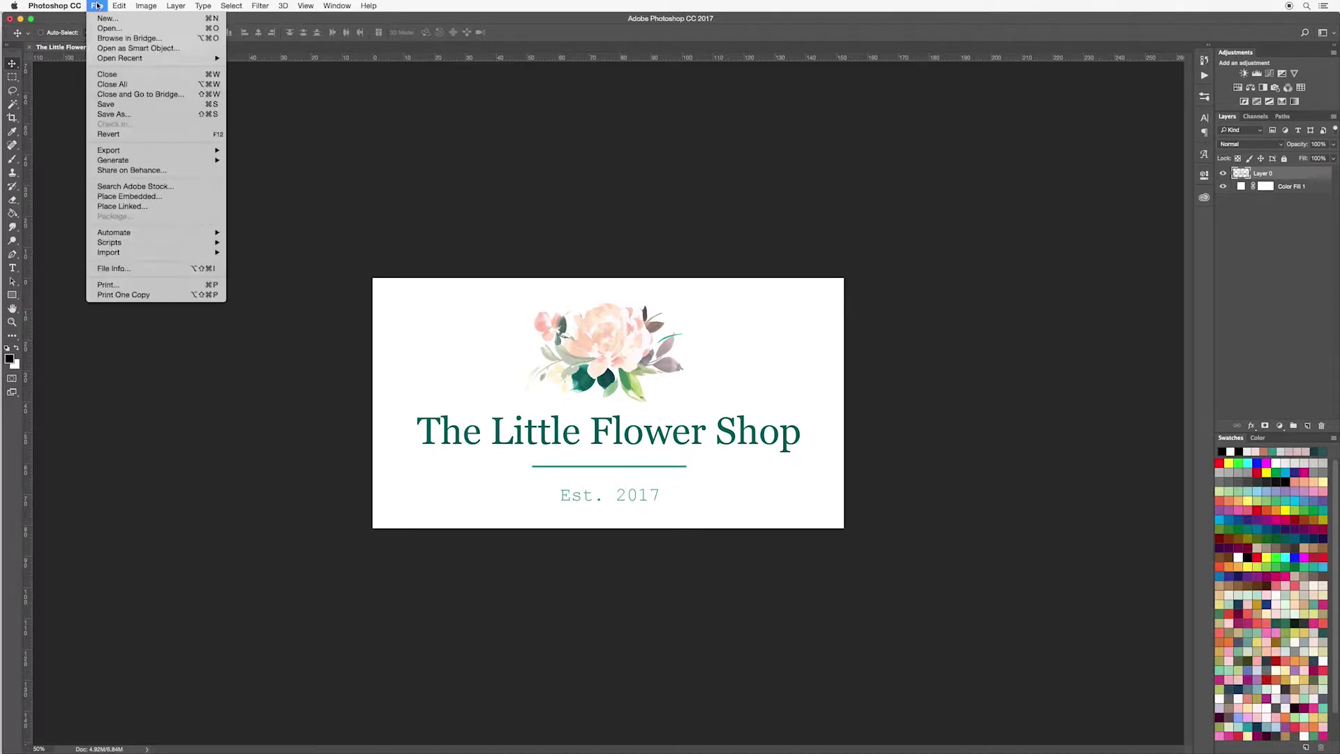
click(104, 18)
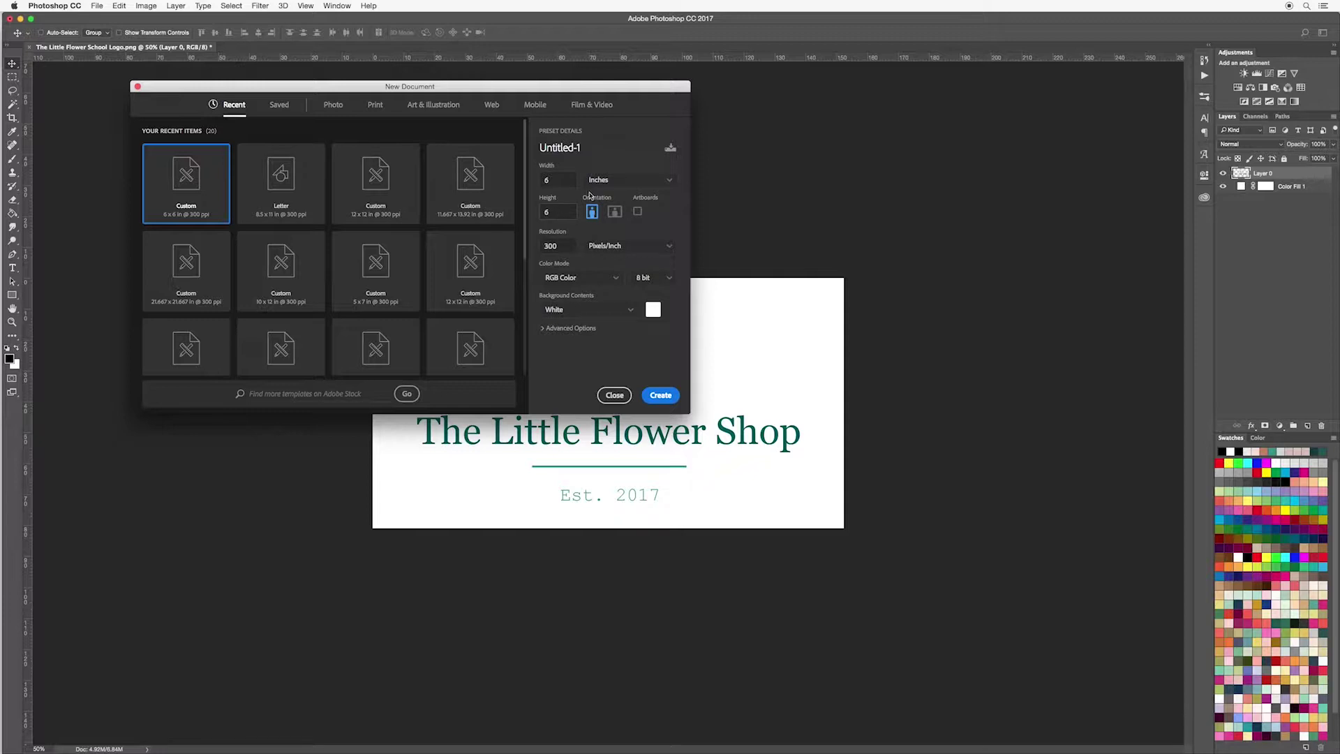
click(660, 183)
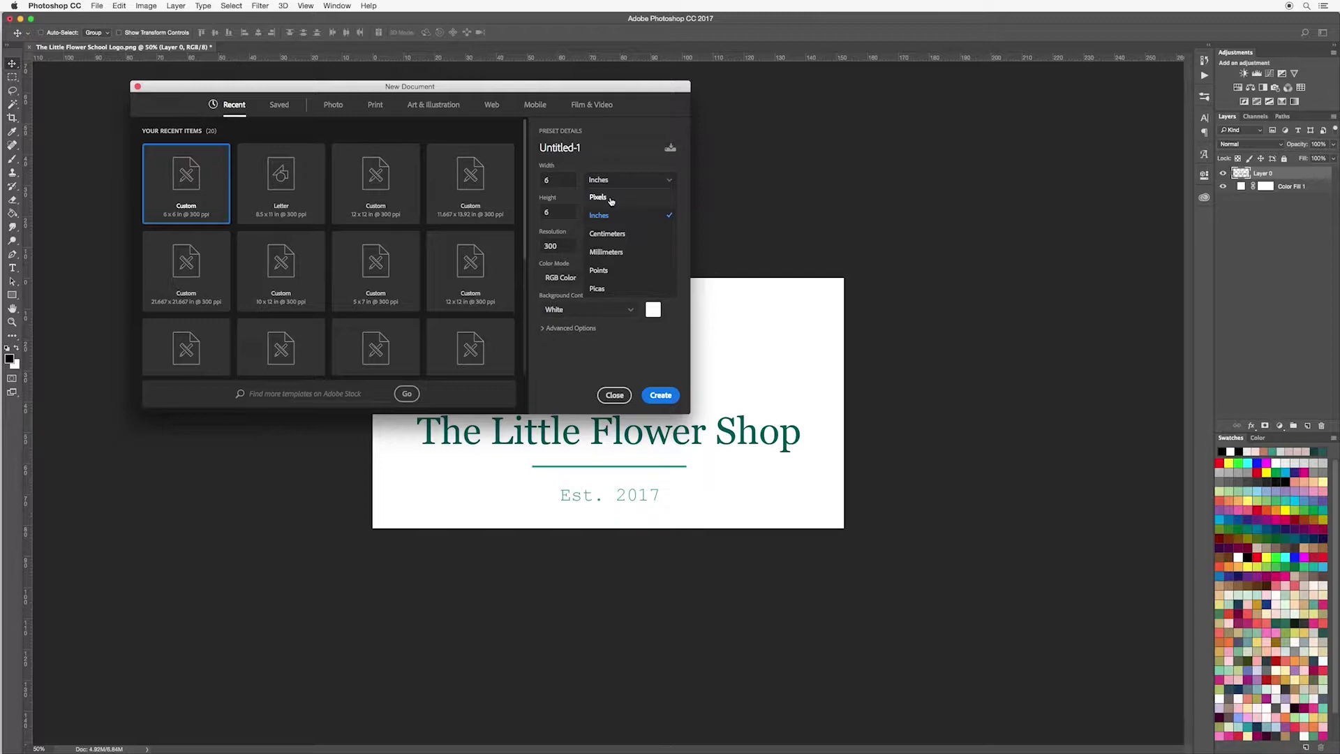
click(590, 164)
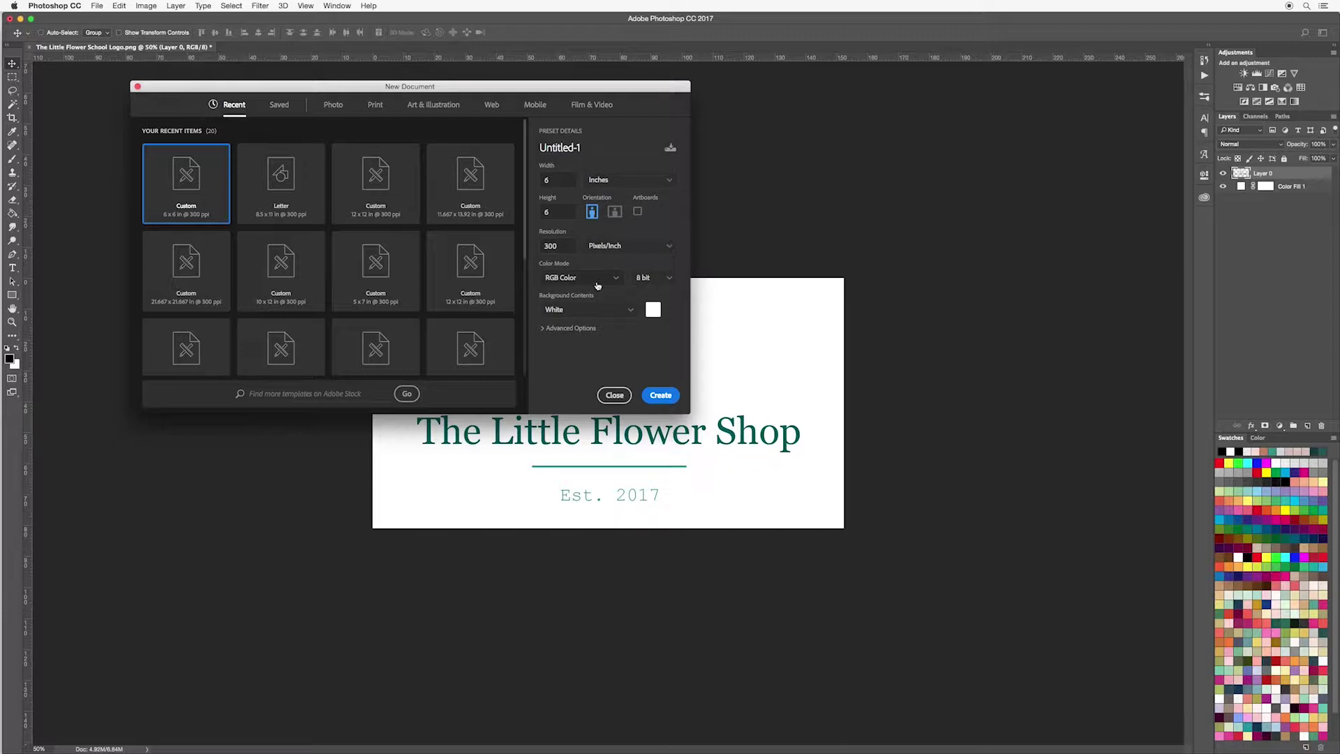
click(660, 395)
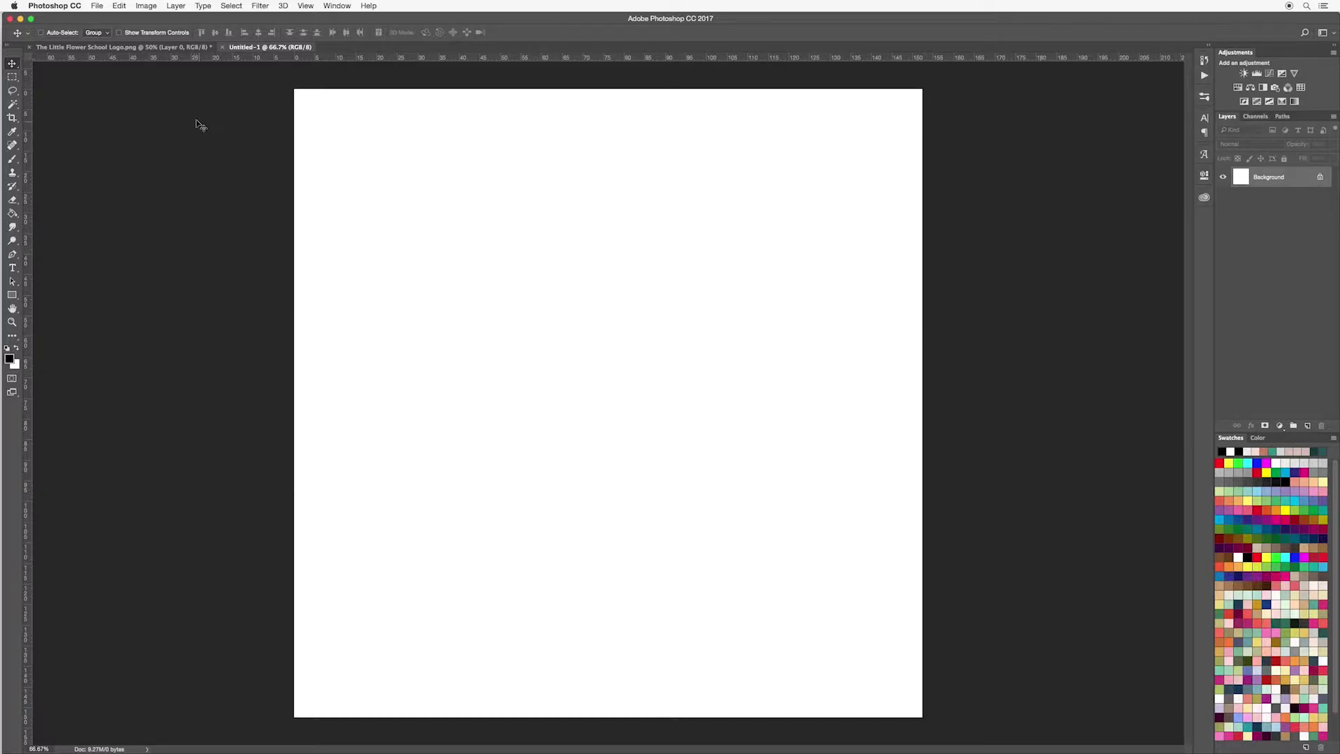
Place Floral Arrangement.png from Projects as an embedded image
click(97, 6)
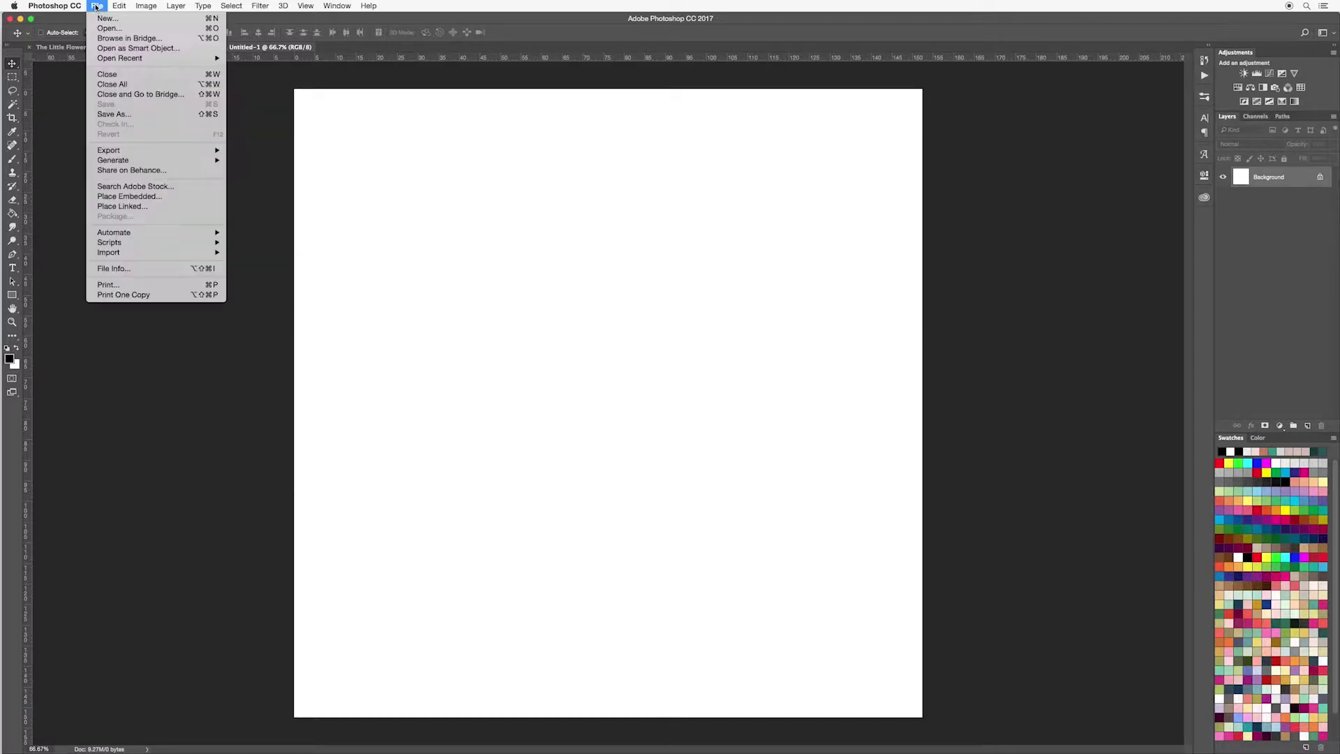
click(129, 196)
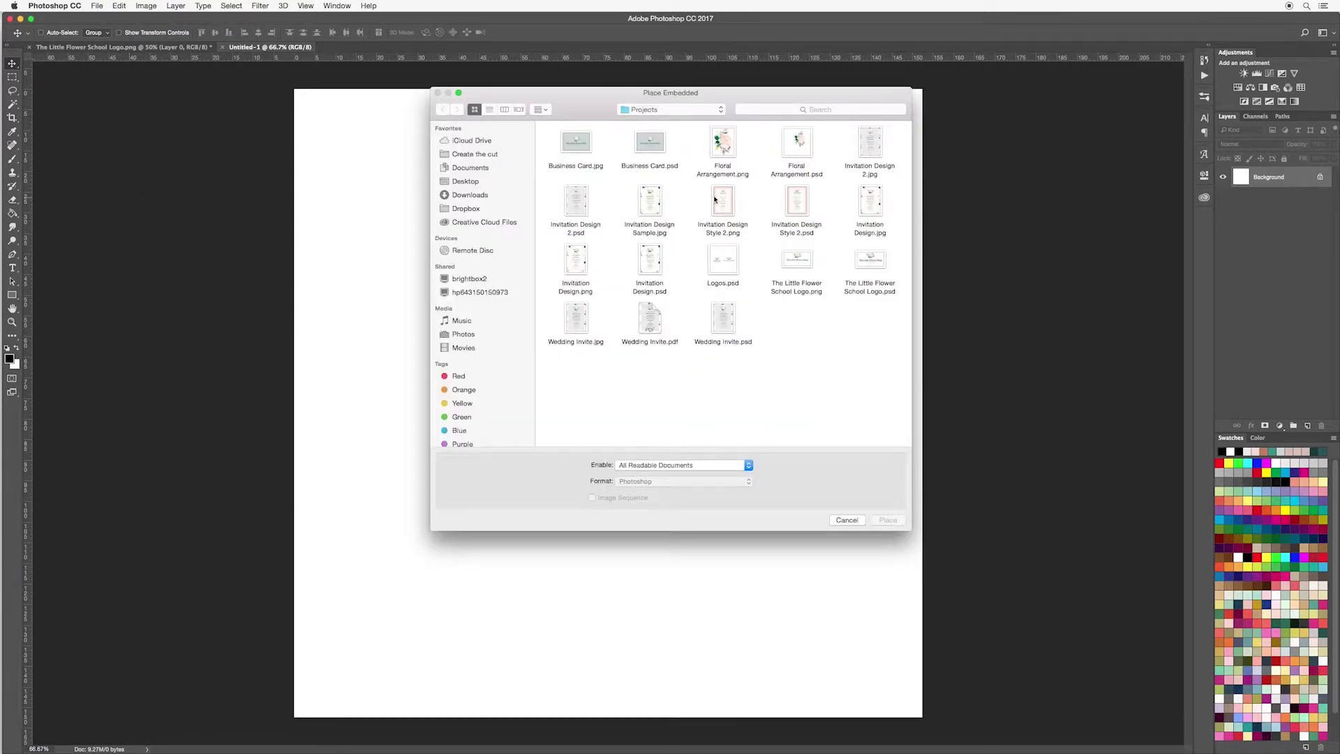
click(730, 145)
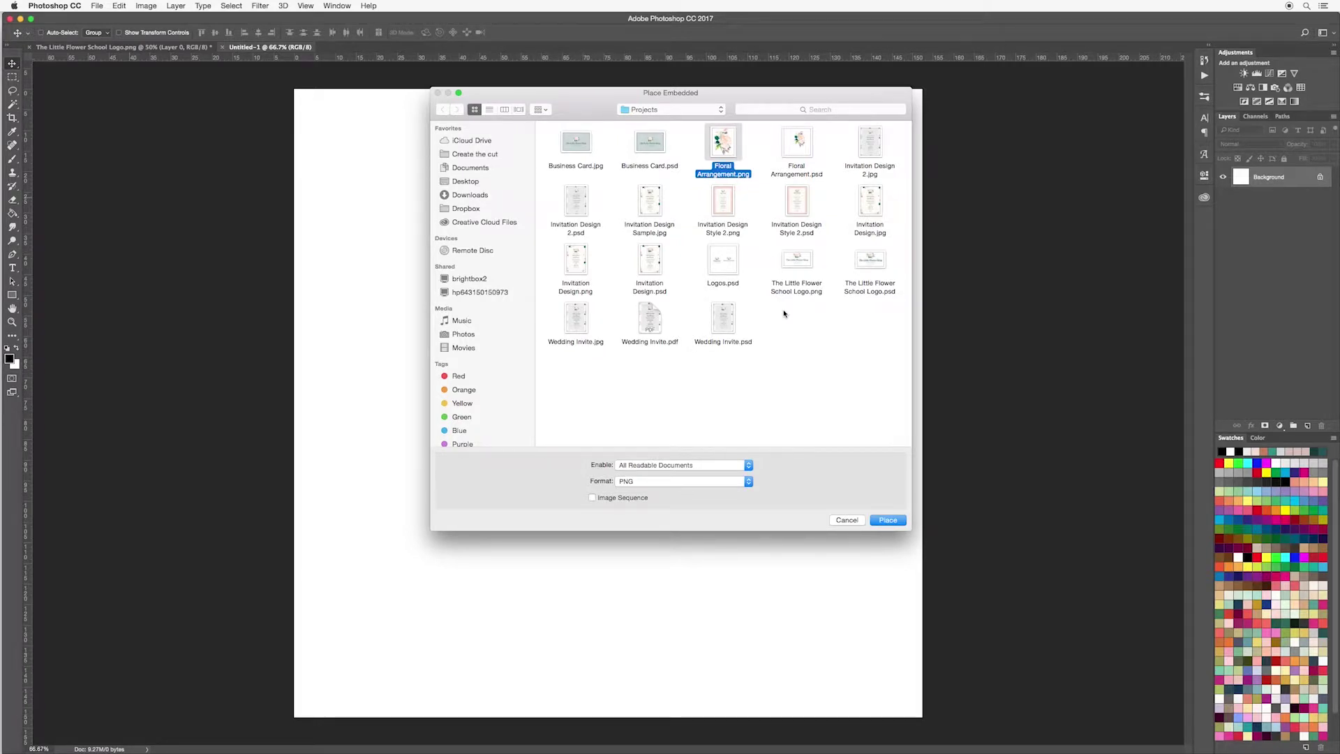
click(894, 520)
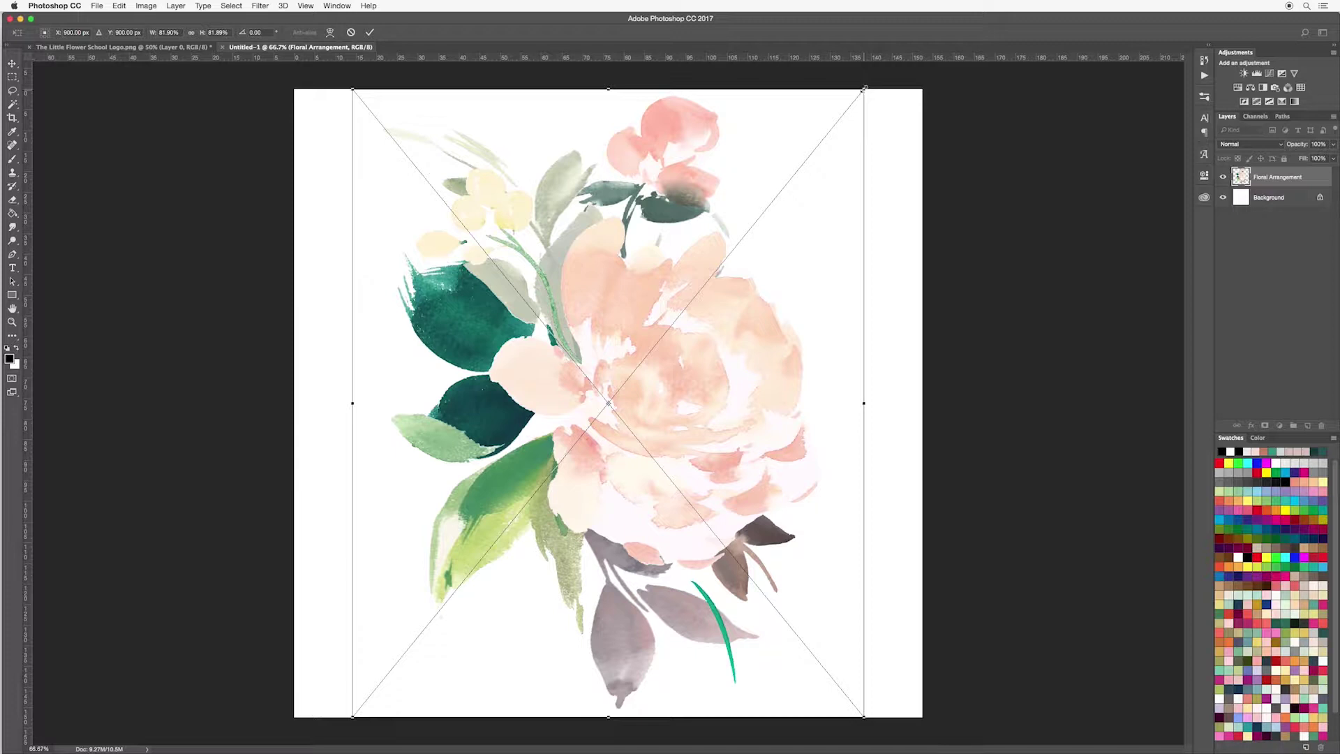
Scale the flowers to about 30%, centre them, rotate them sideways and commit
drag(865, 90, 502, 569)
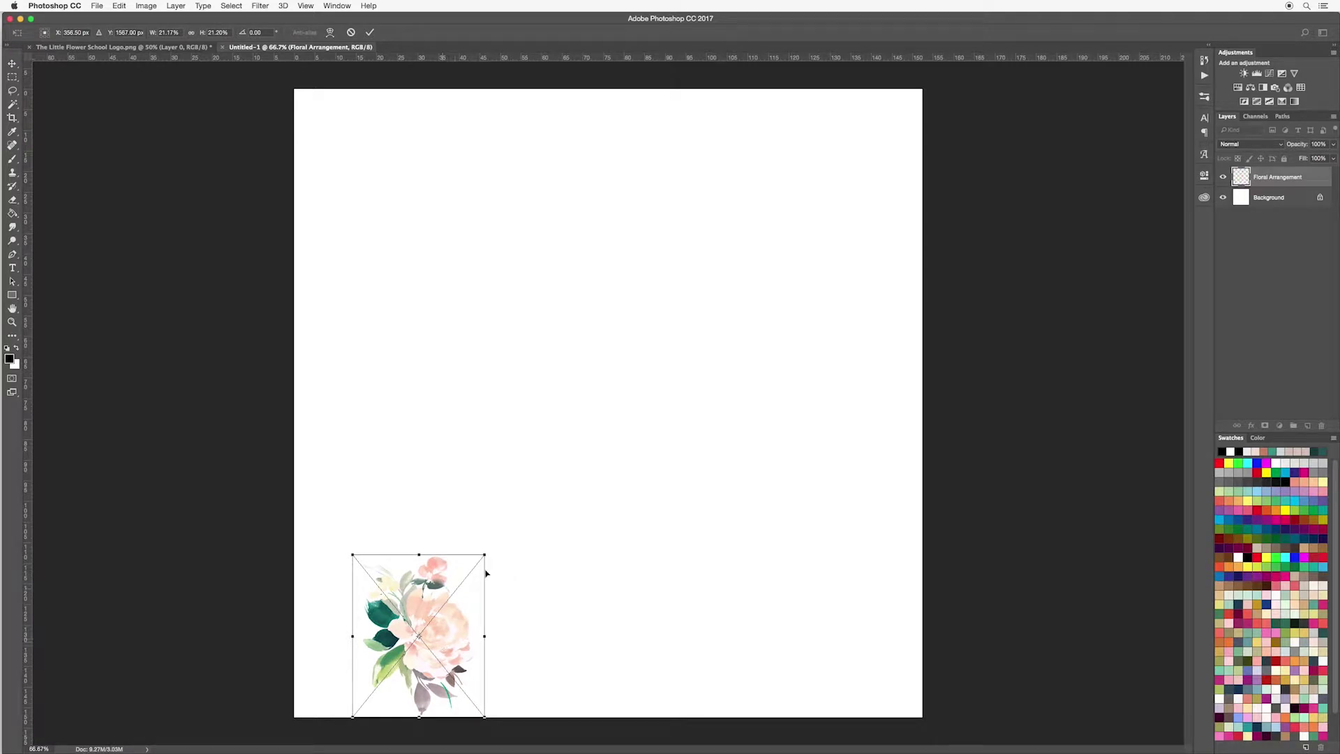
drag(480, 557, 532, 494)
drag(488, 598, 658, 271)
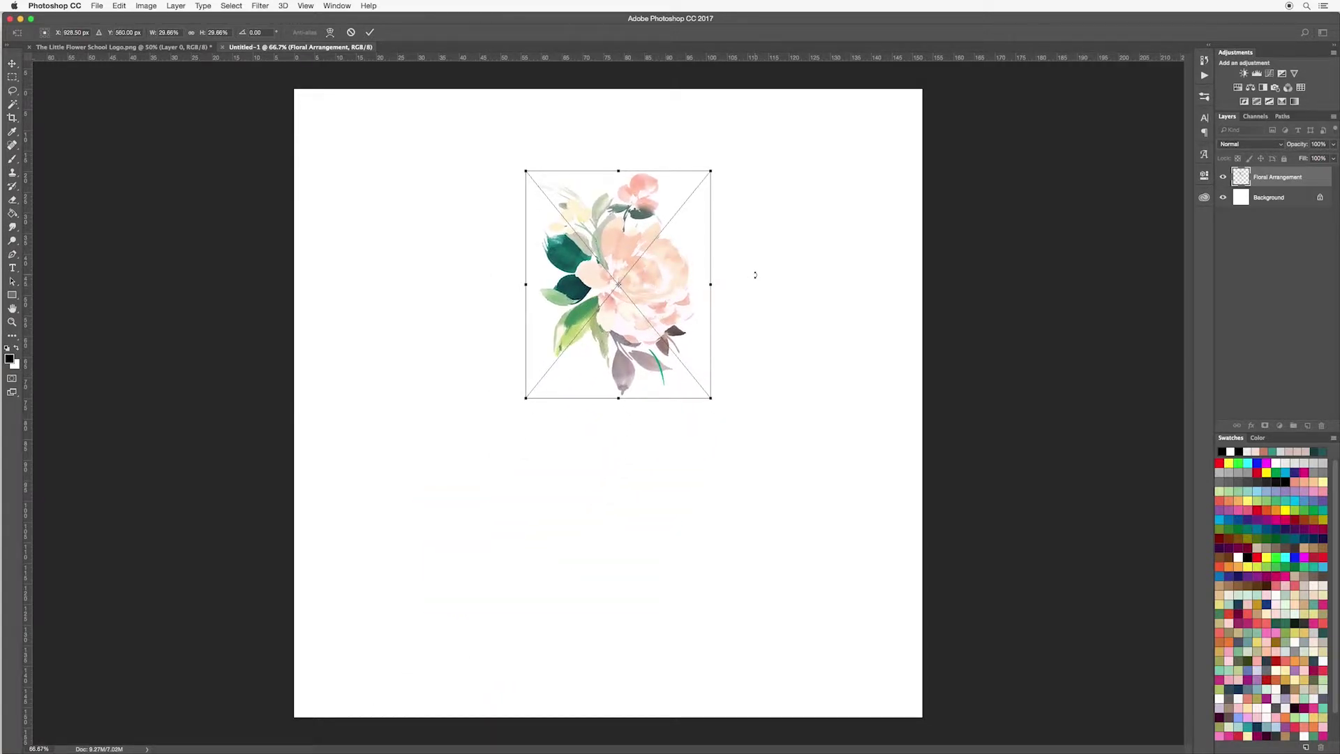
drag(755, 275, 642, 148)
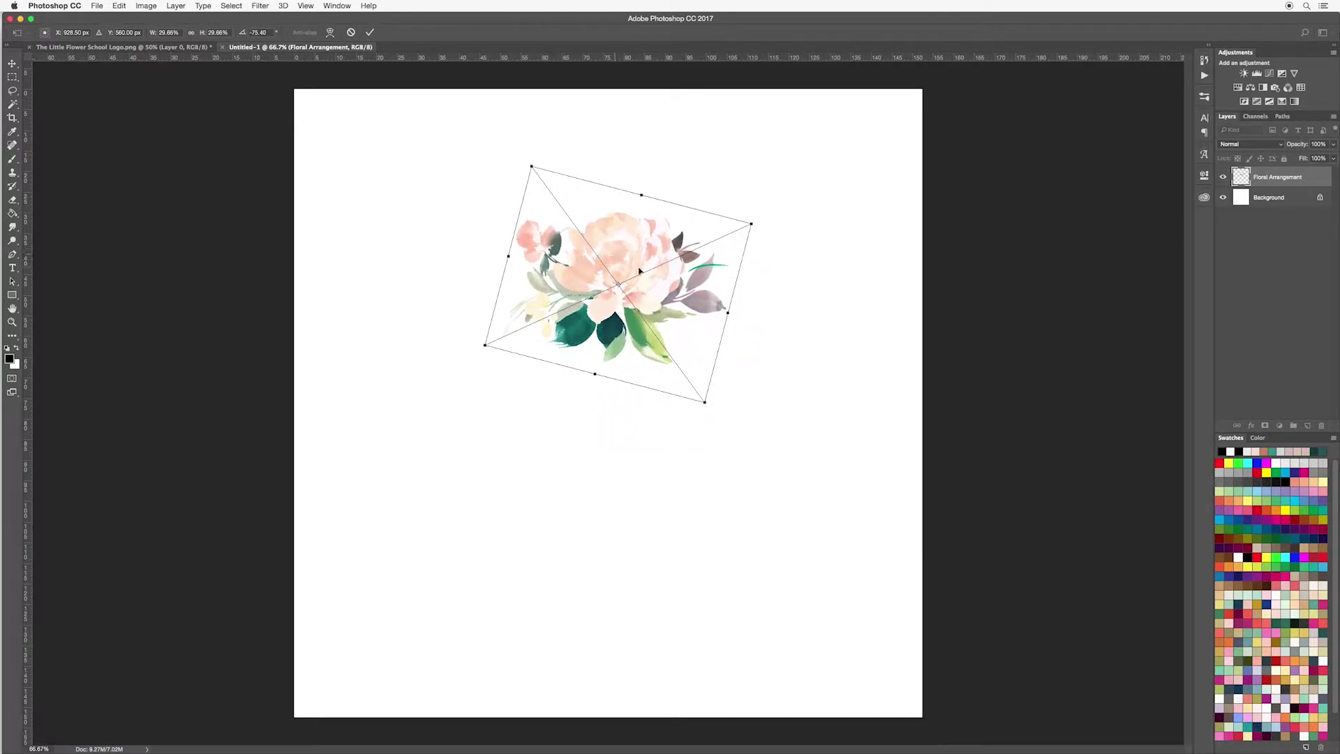
click(370, 35)
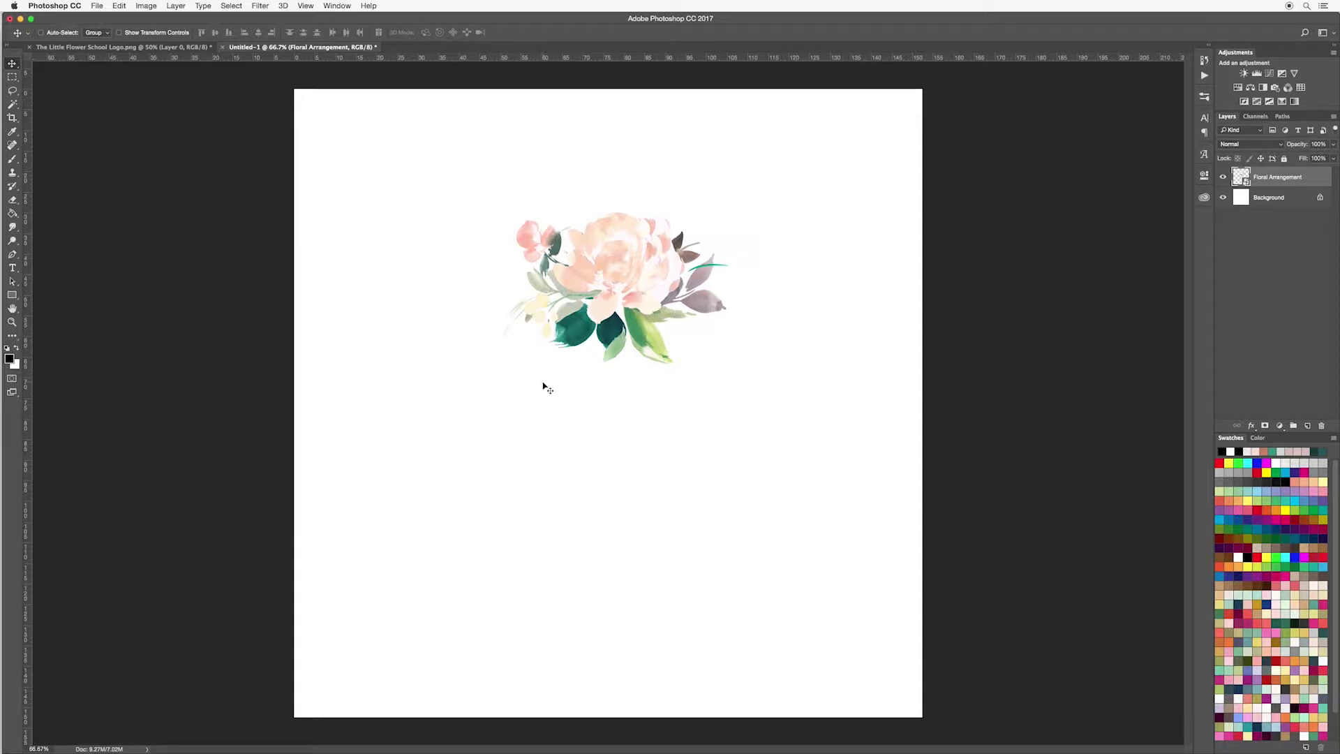
Set the type tool to Georgia Regular at 35 pt
click(11, 269)
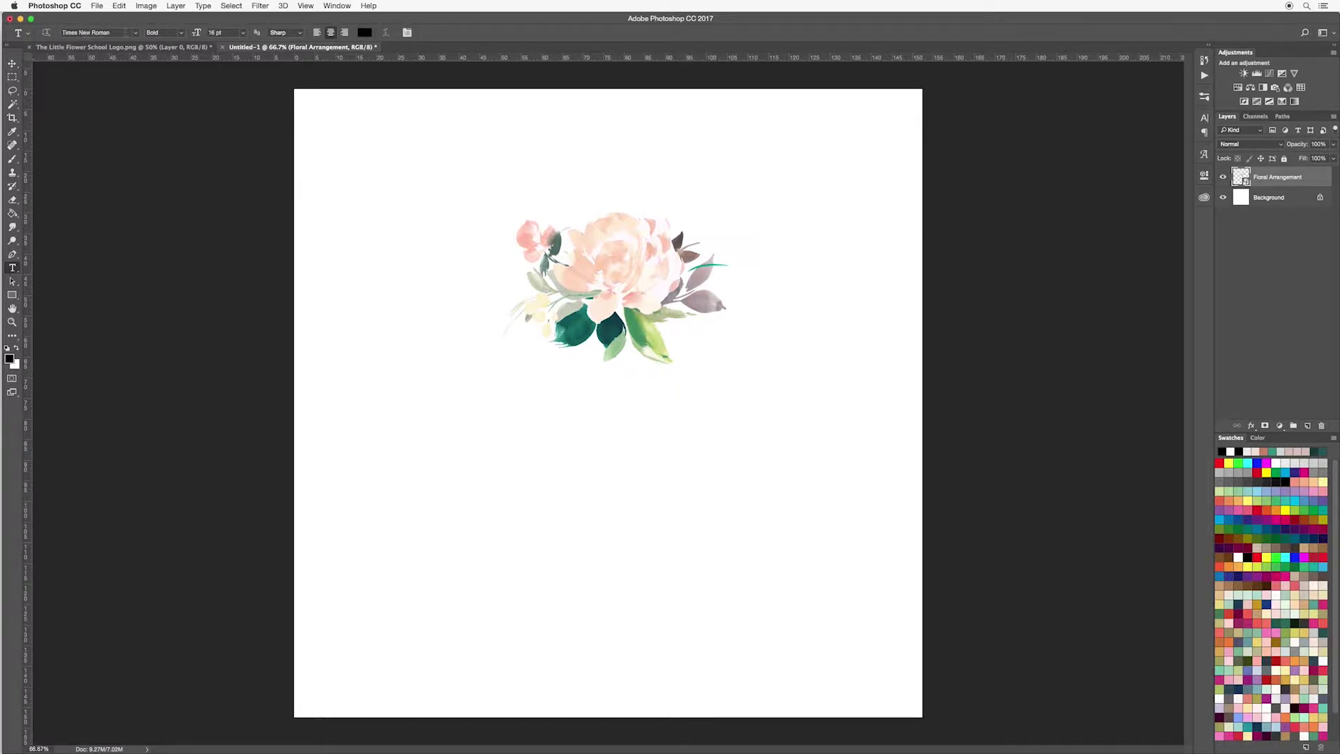
click(118, 33)
text(geo)
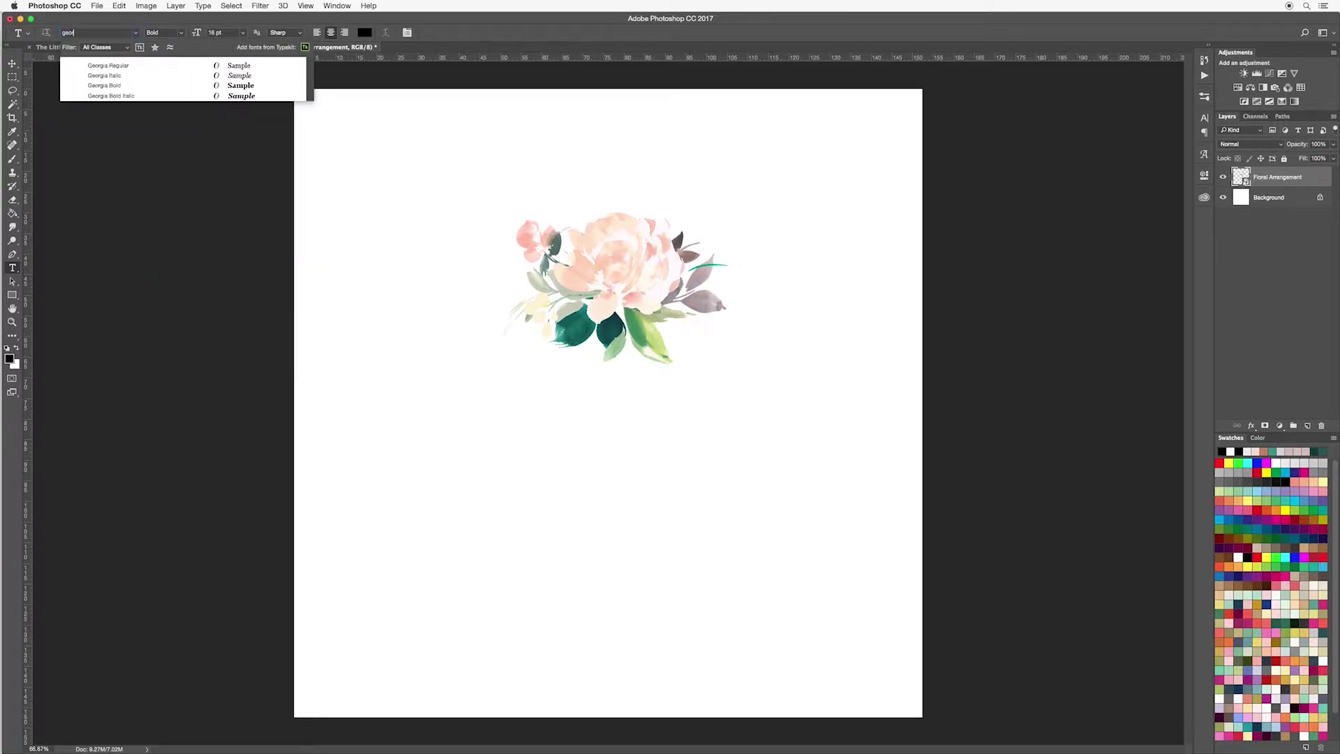
click(135, 66)
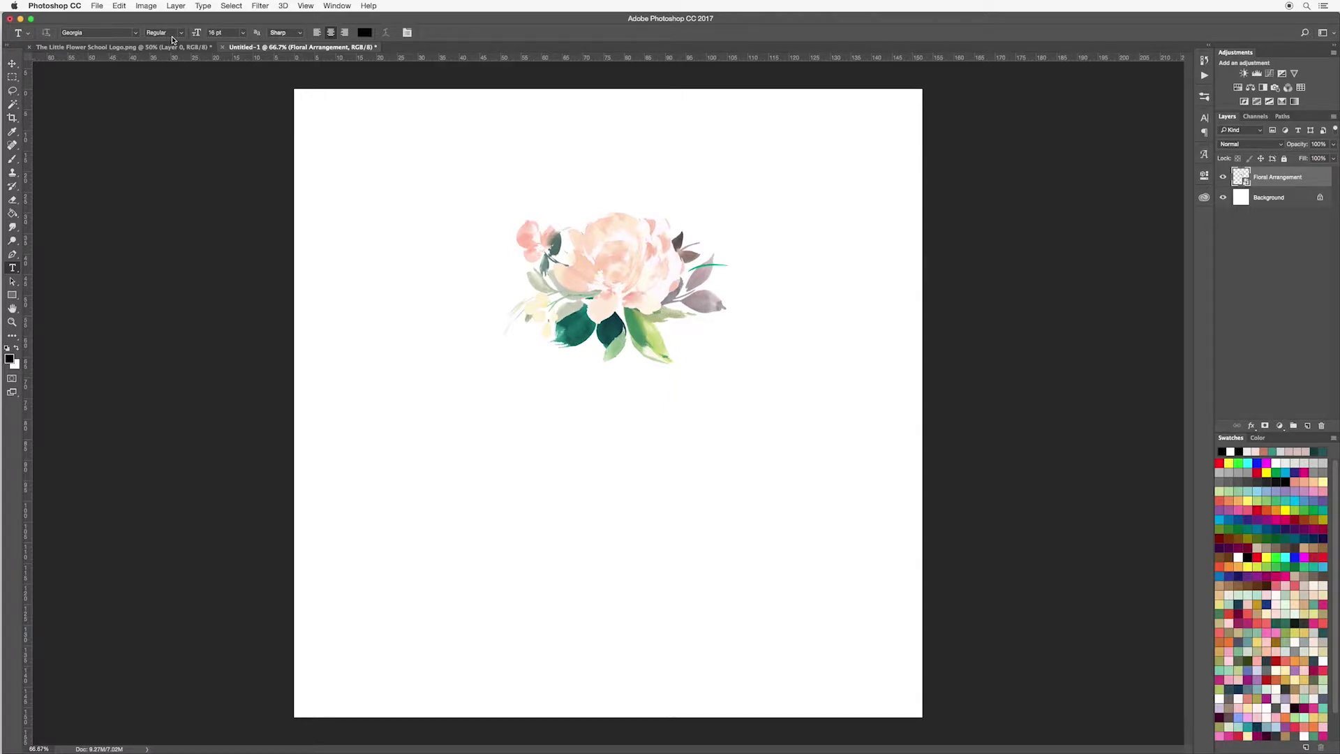
click(198, 33)
text(35)
Set the text colour to dark teal #16393b from the swatches
click(368, 33)
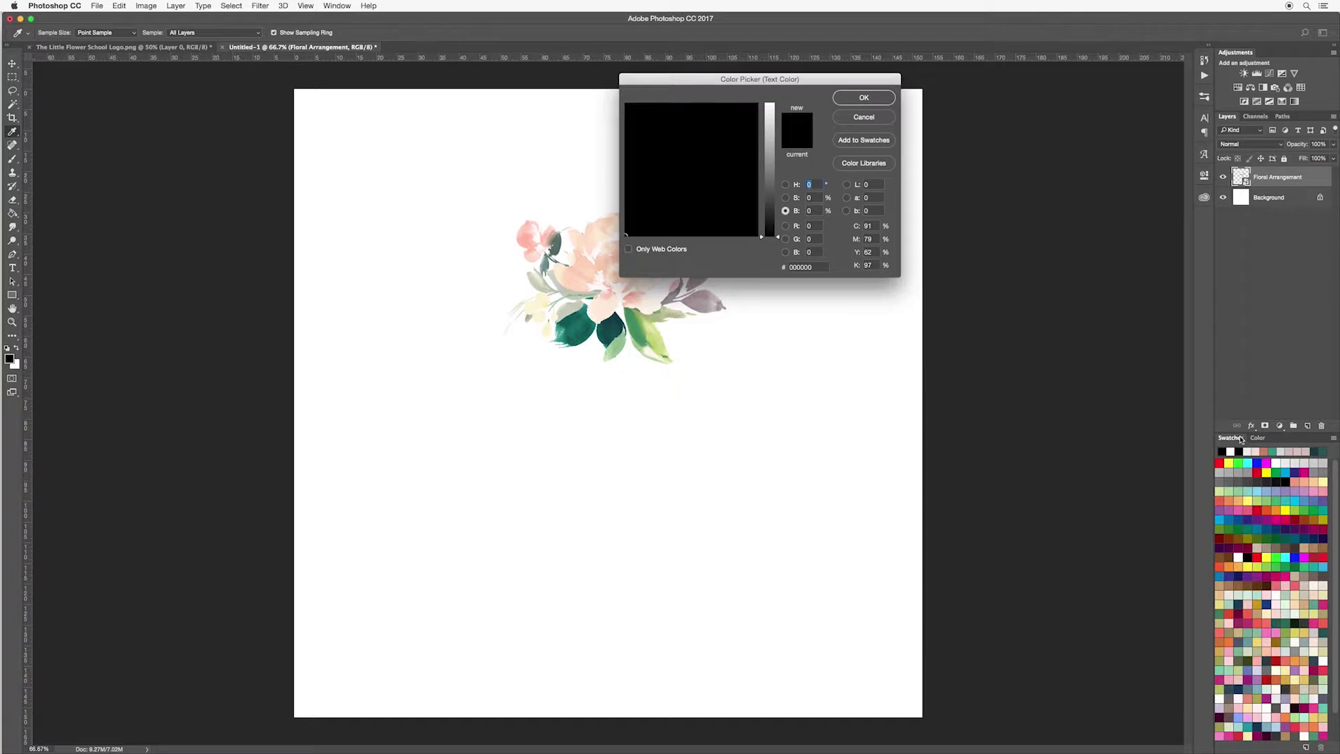
scroll(1265, 520, down, 3)
click(1221, 737)
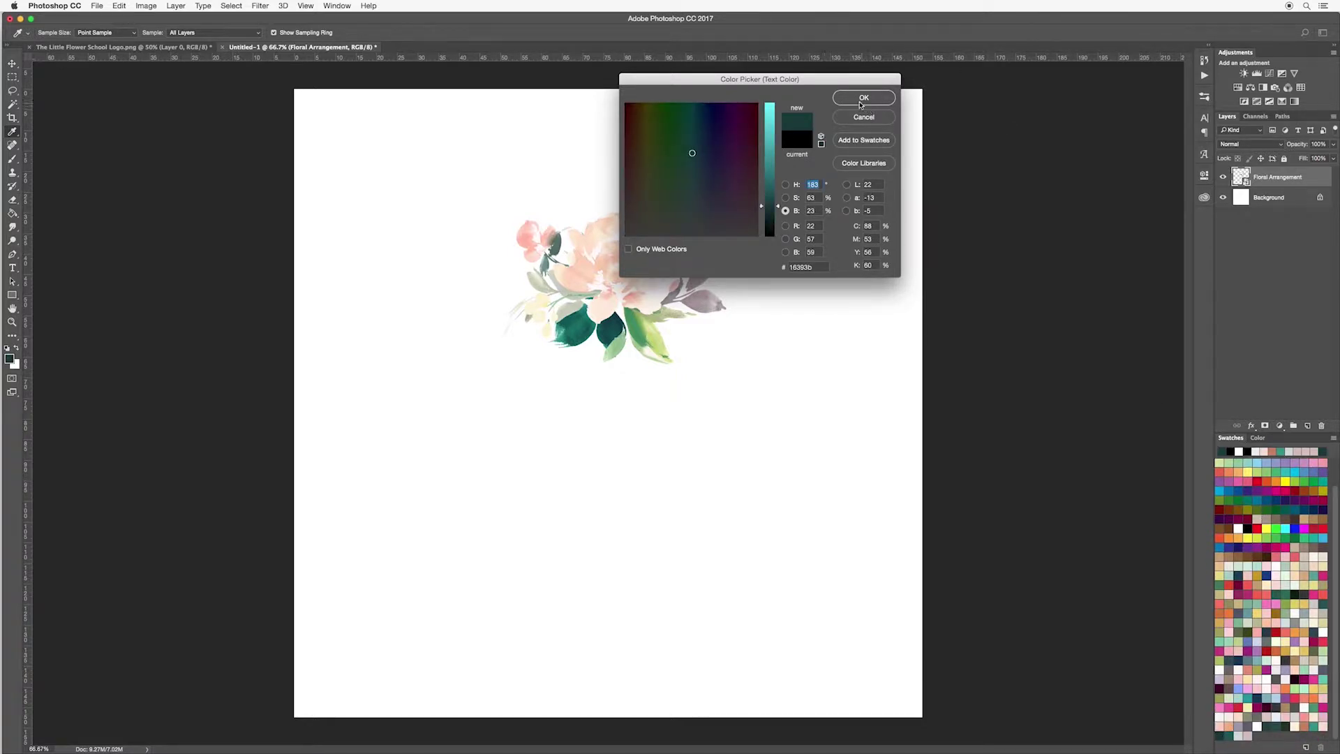
click(863, 98)
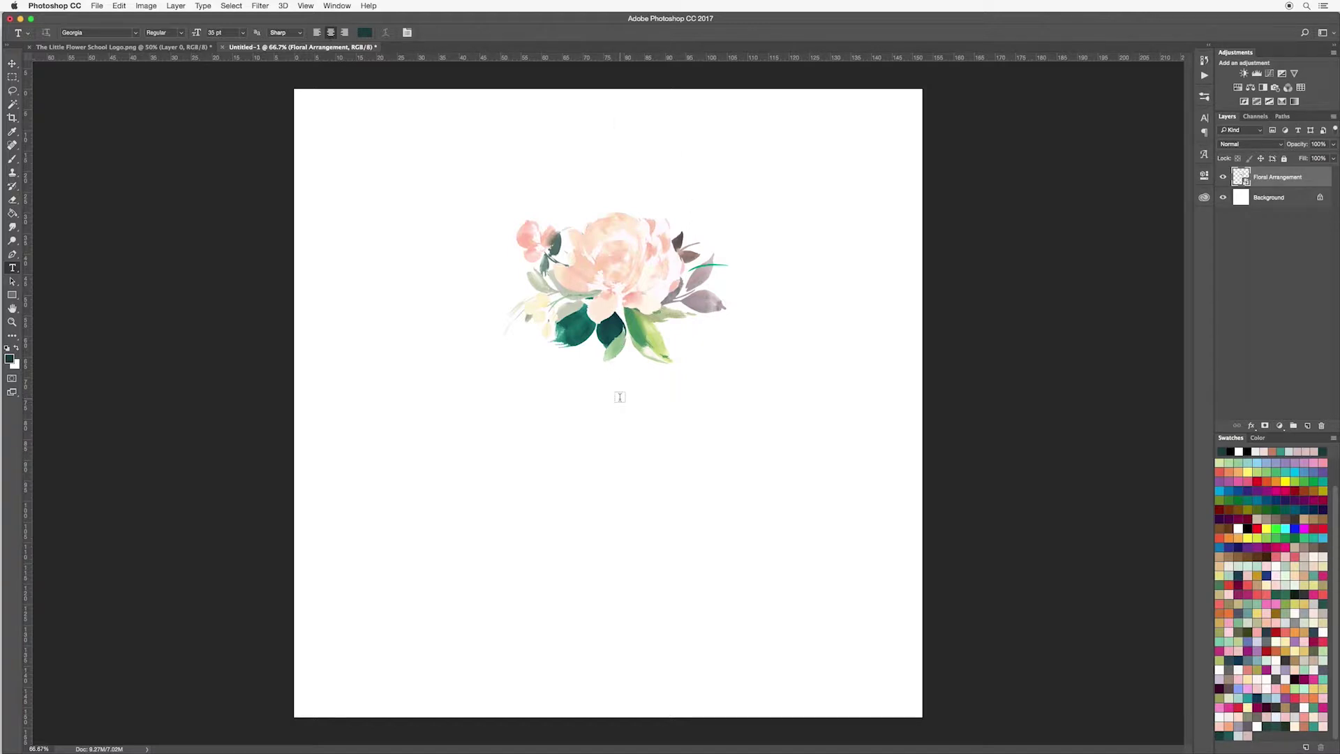
Type 'The Little Flower Shop' below the flowers, commit it and nudge it slightly lower
click(620, 397)
text(The Little Flower Sh)
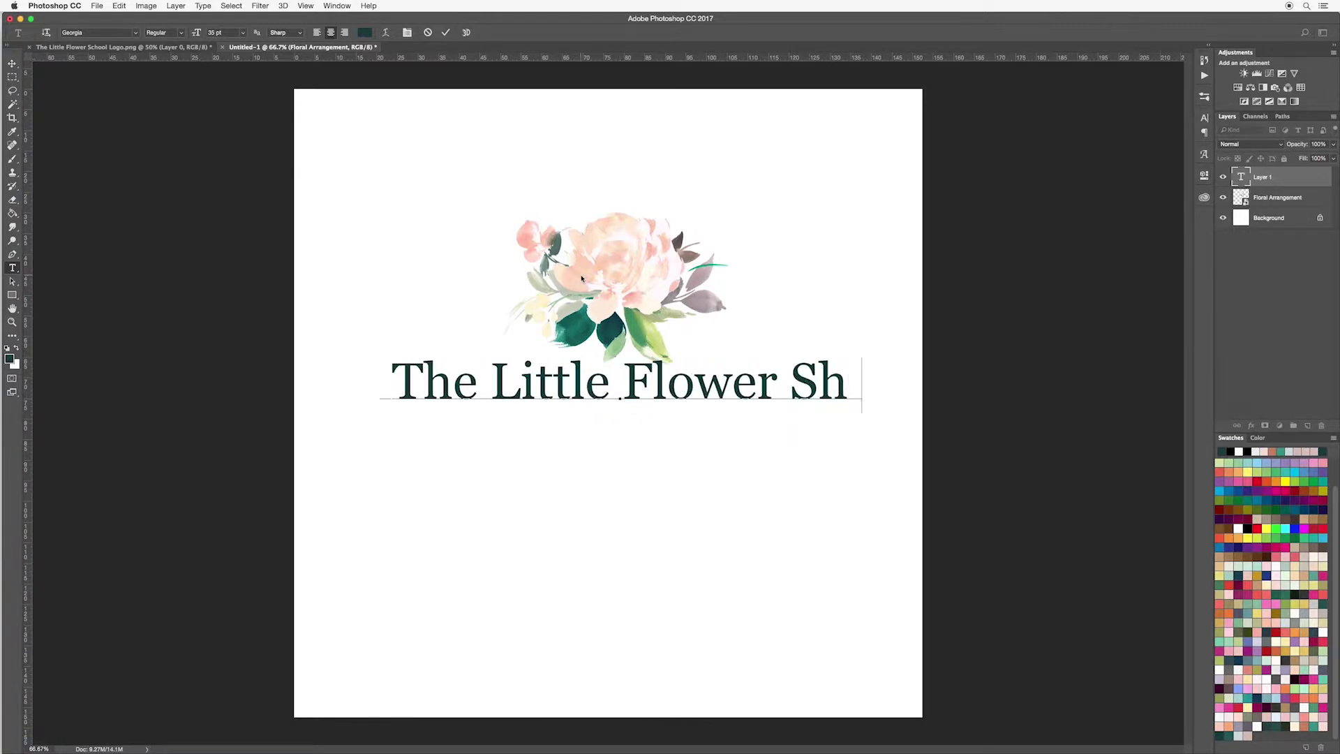
text(op)
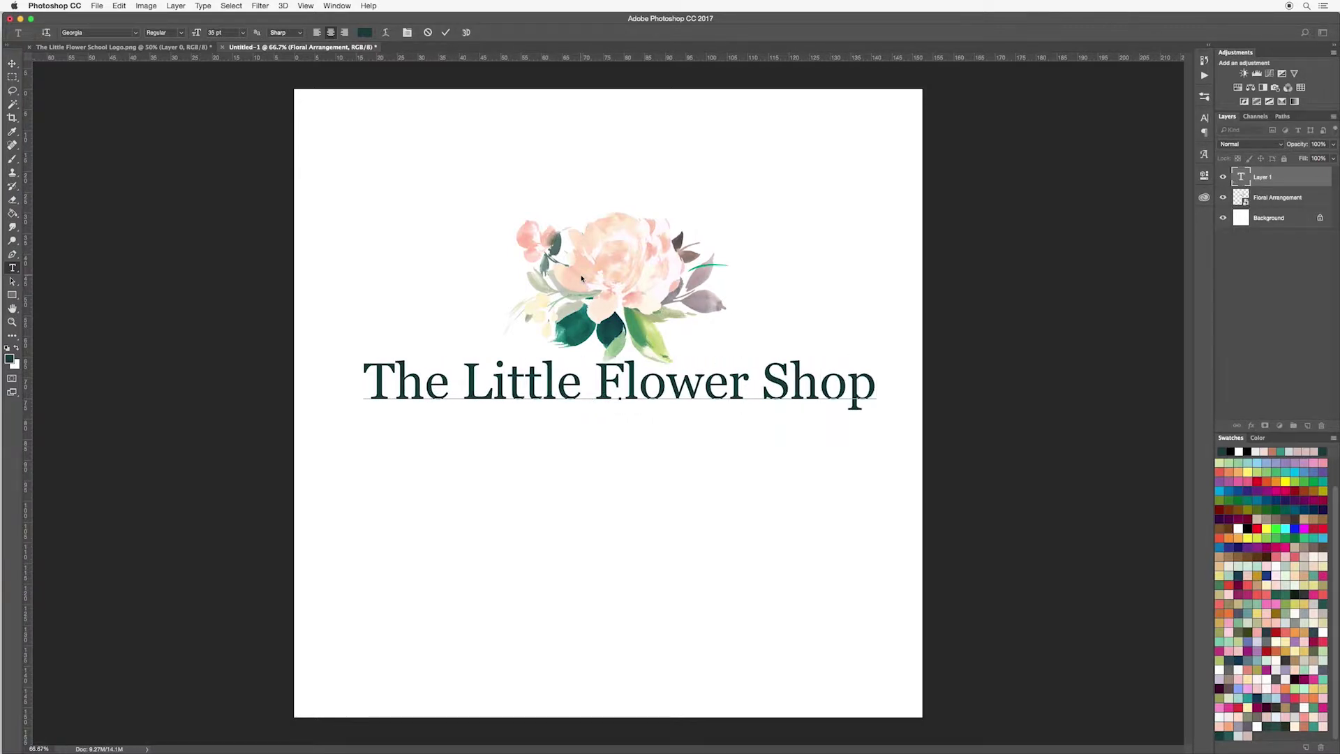
click(446, 34)
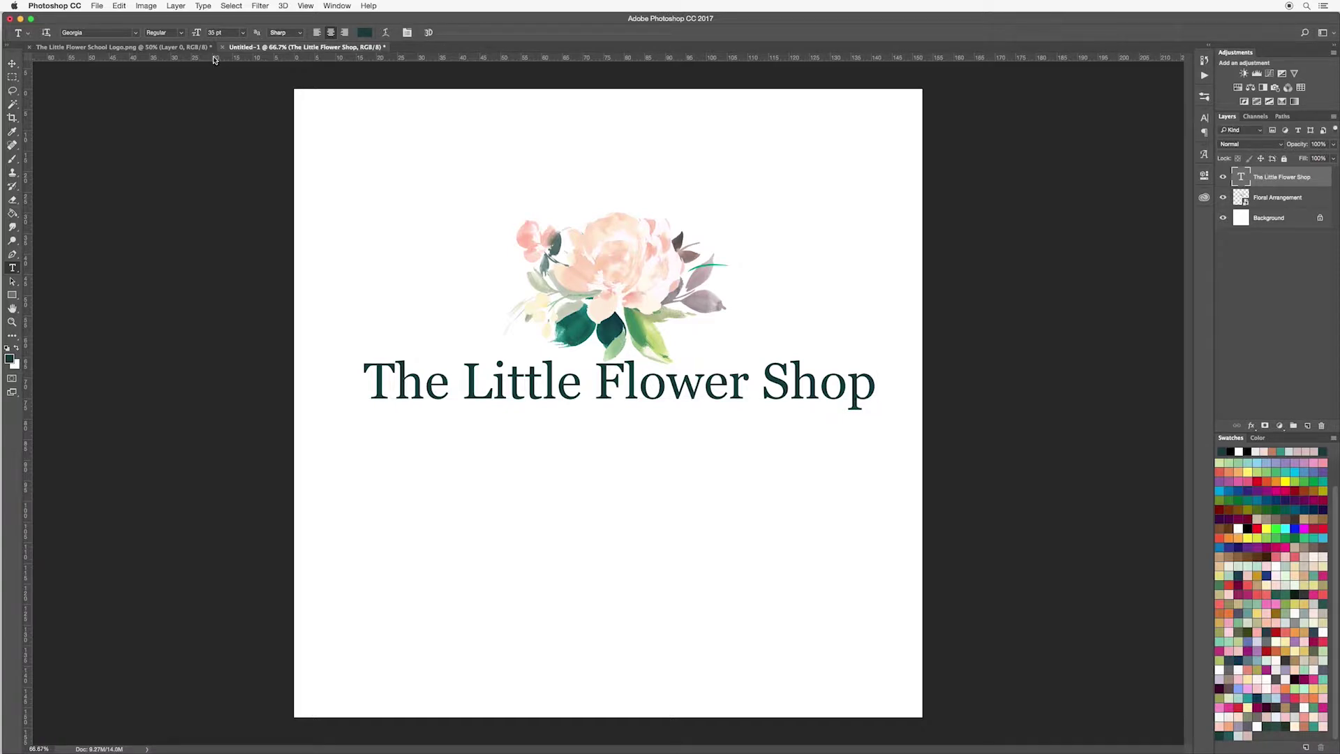
click(12, 64)
drag(614, 381, 614, 409)
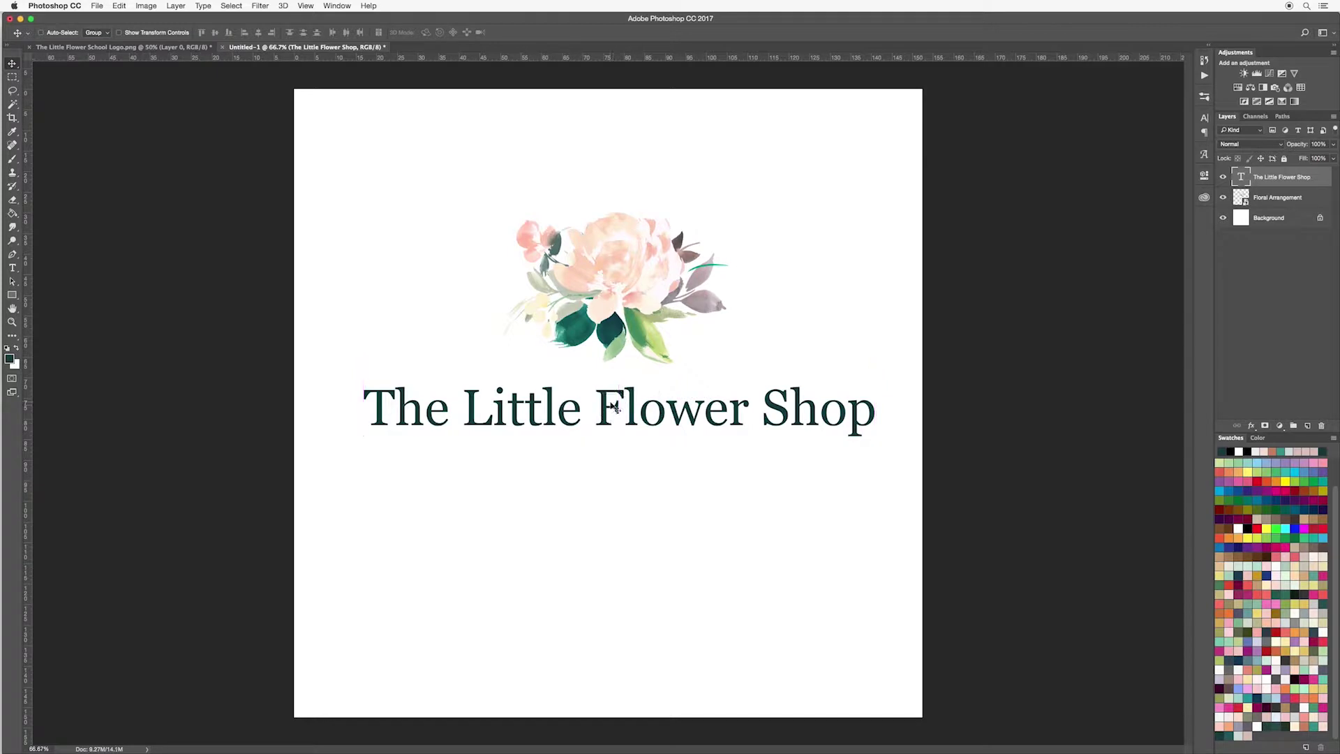
Add a new layer and draw a straight Pen shape line beneath the heading
click(1308, 426)
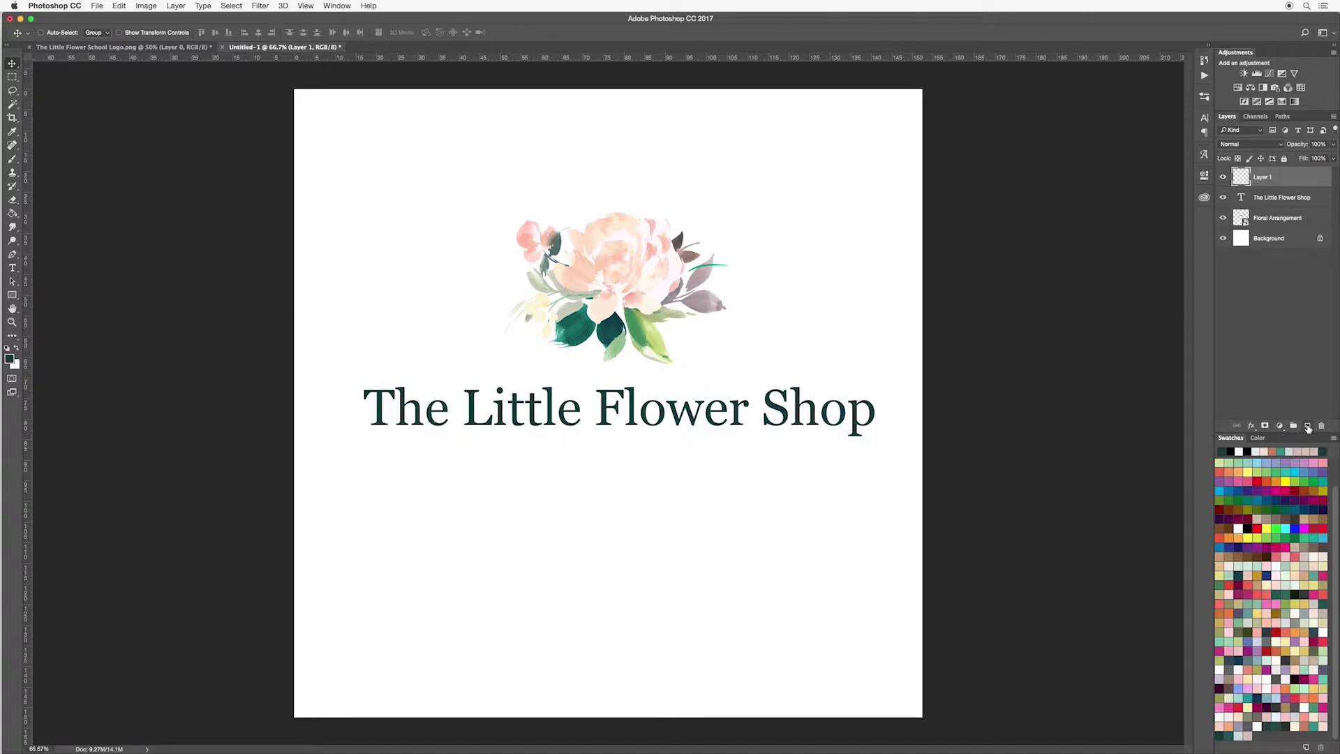
click(12, 255)
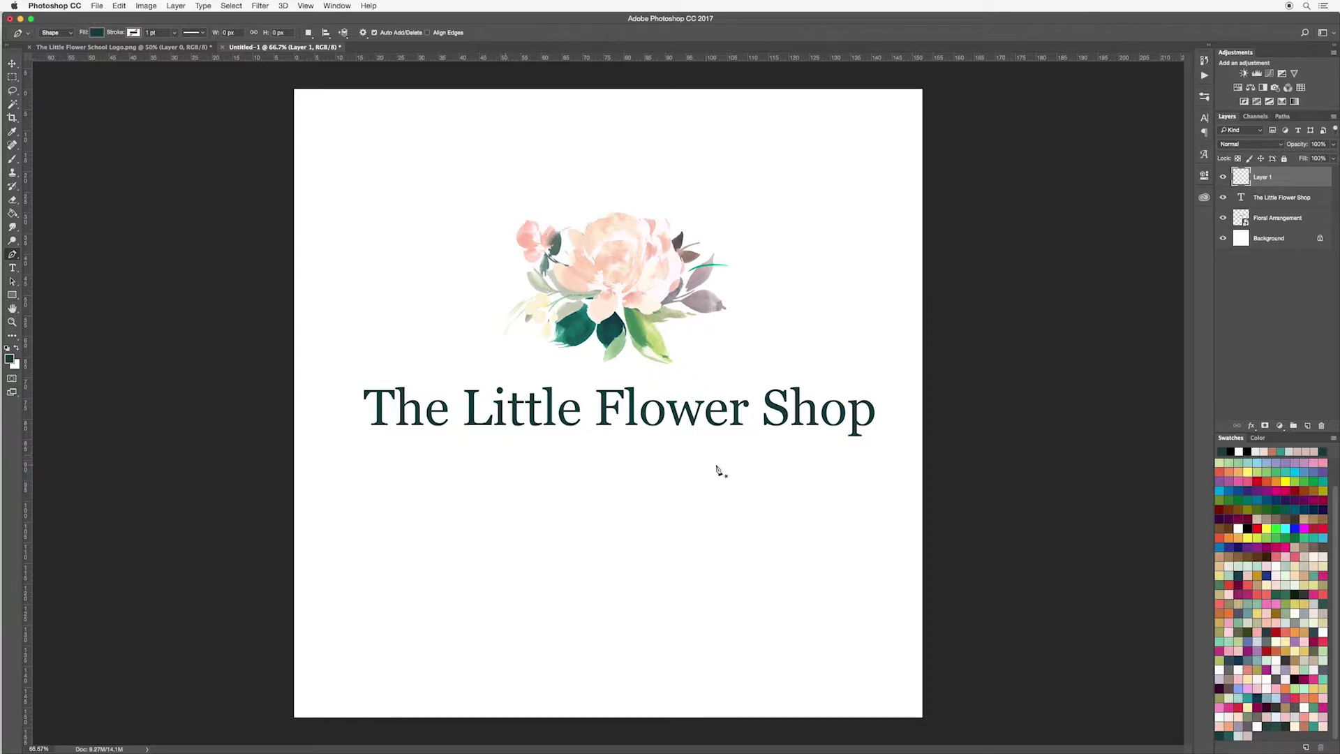
click(508, 453)
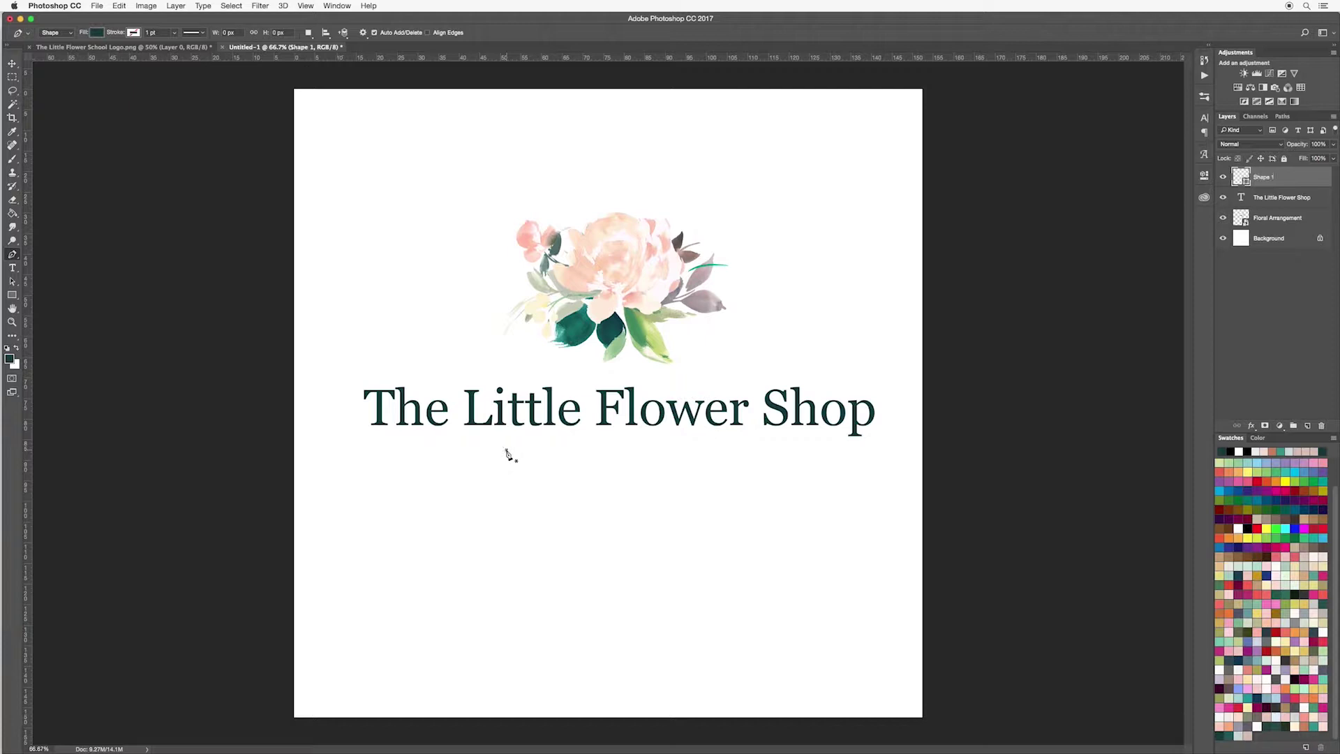
click(734, 451)
Give the underline shape an Emerald fill and a dark green stroke
click(96, 33)
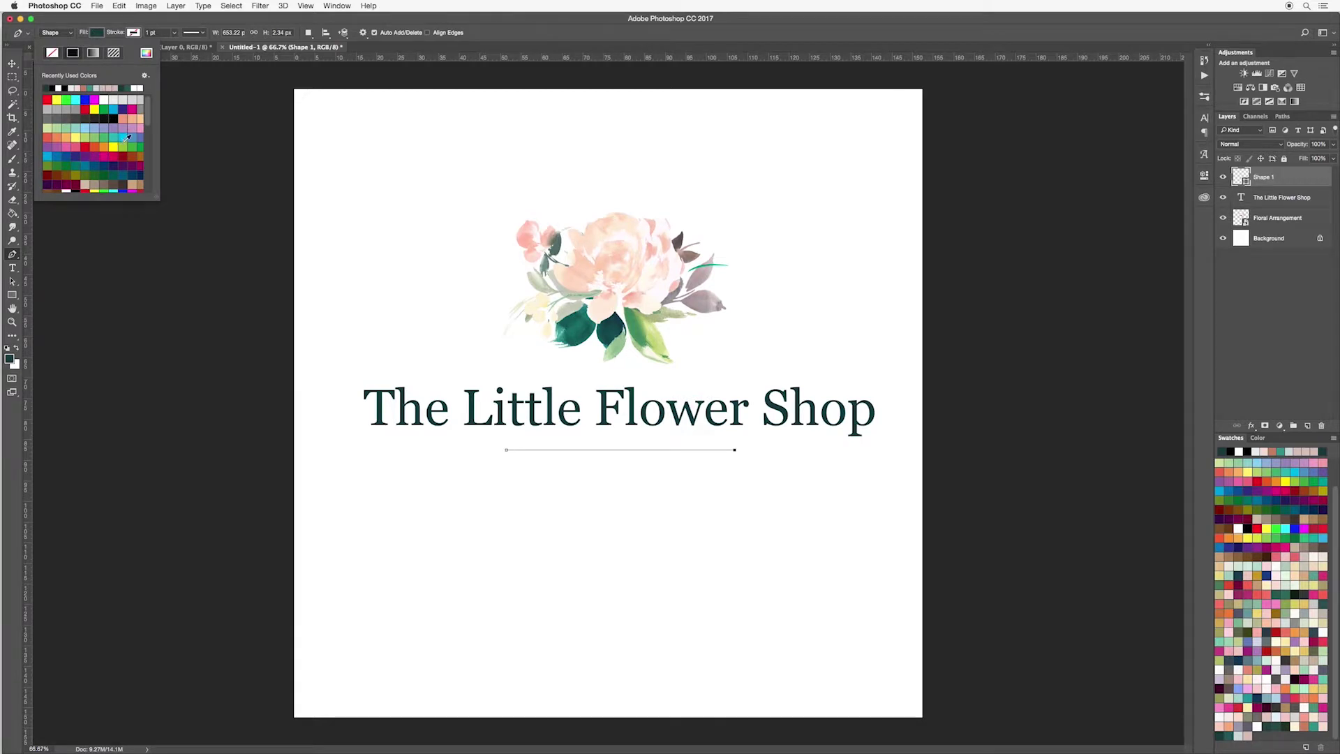
scroll(128, 137, down, 8)
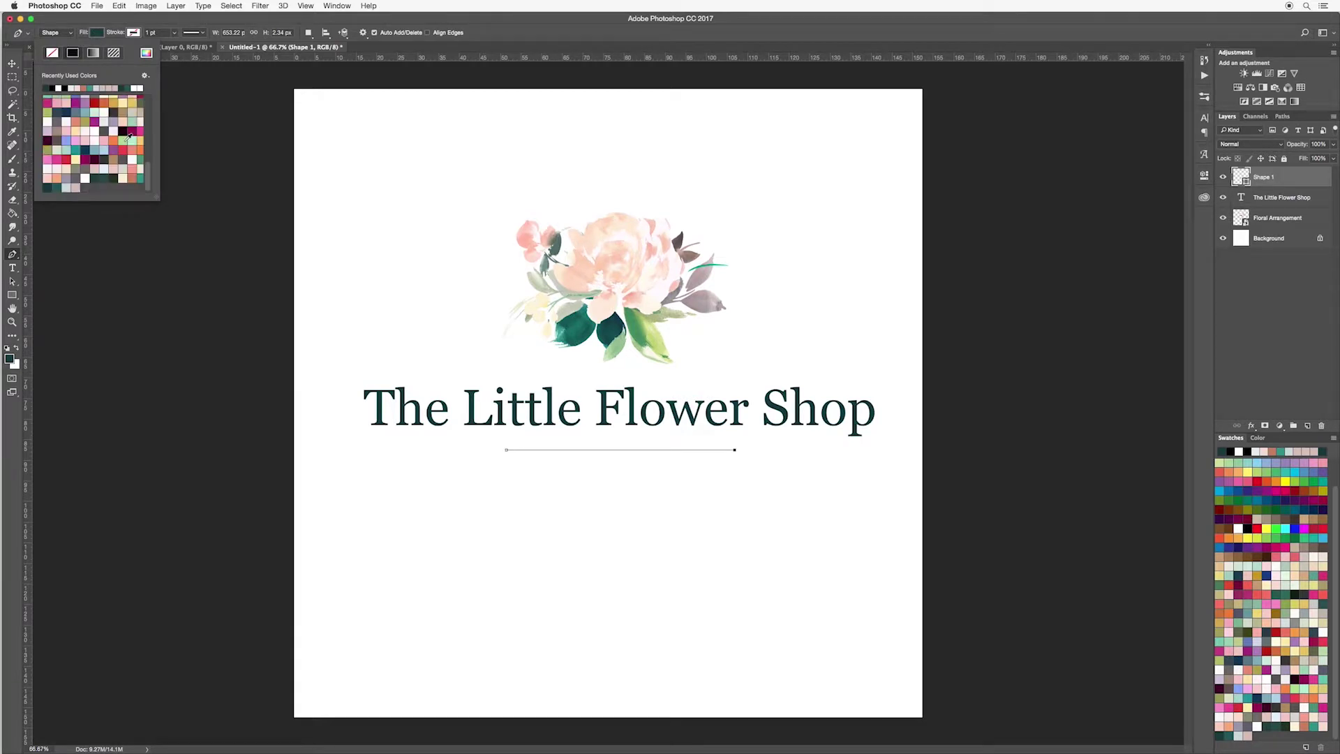
click(58, 187)
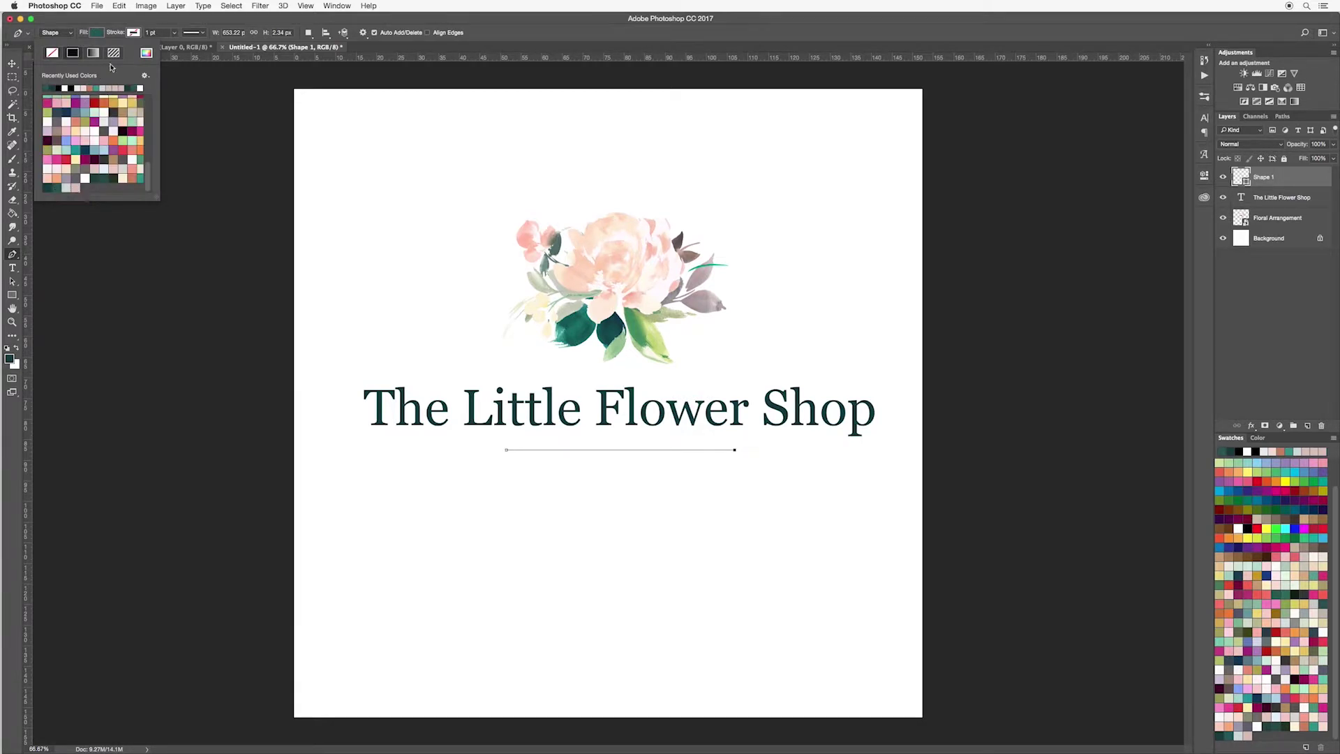
click(134, 33)
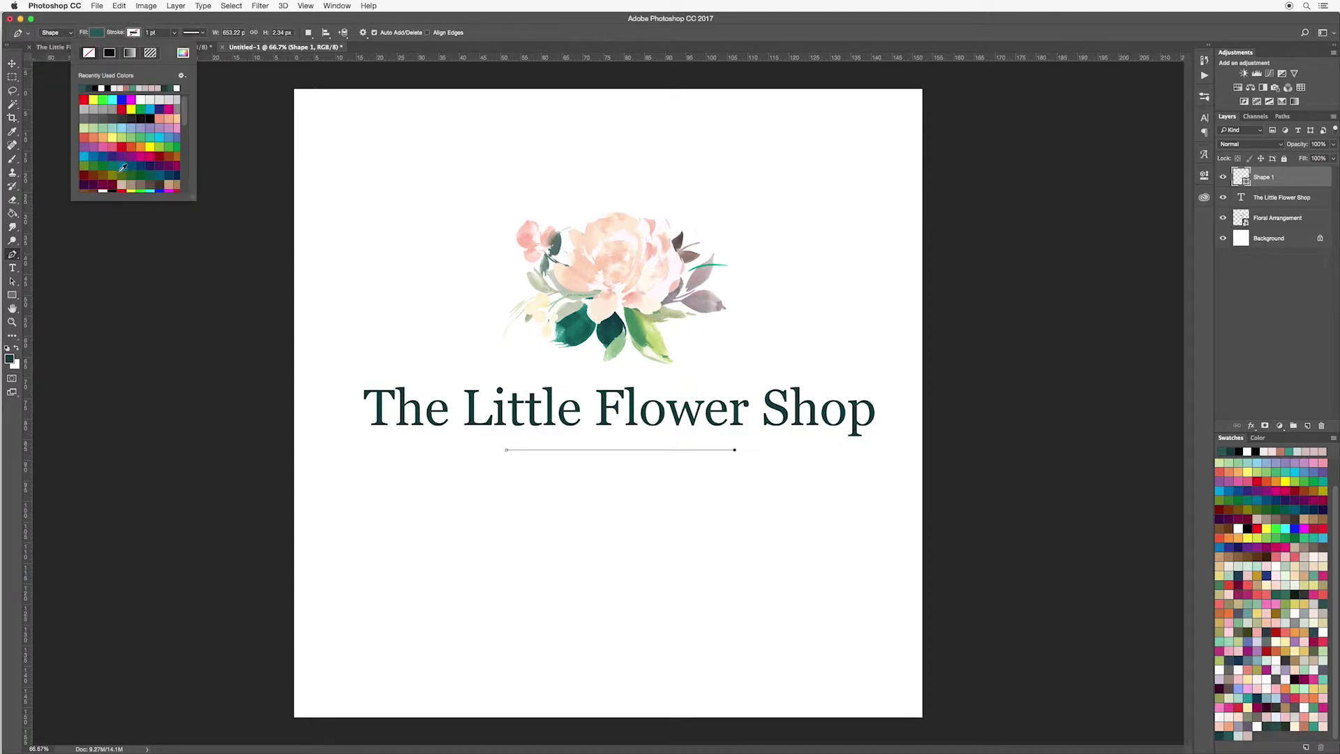
scroll(124, 169, down, 5)
click(95, 181)
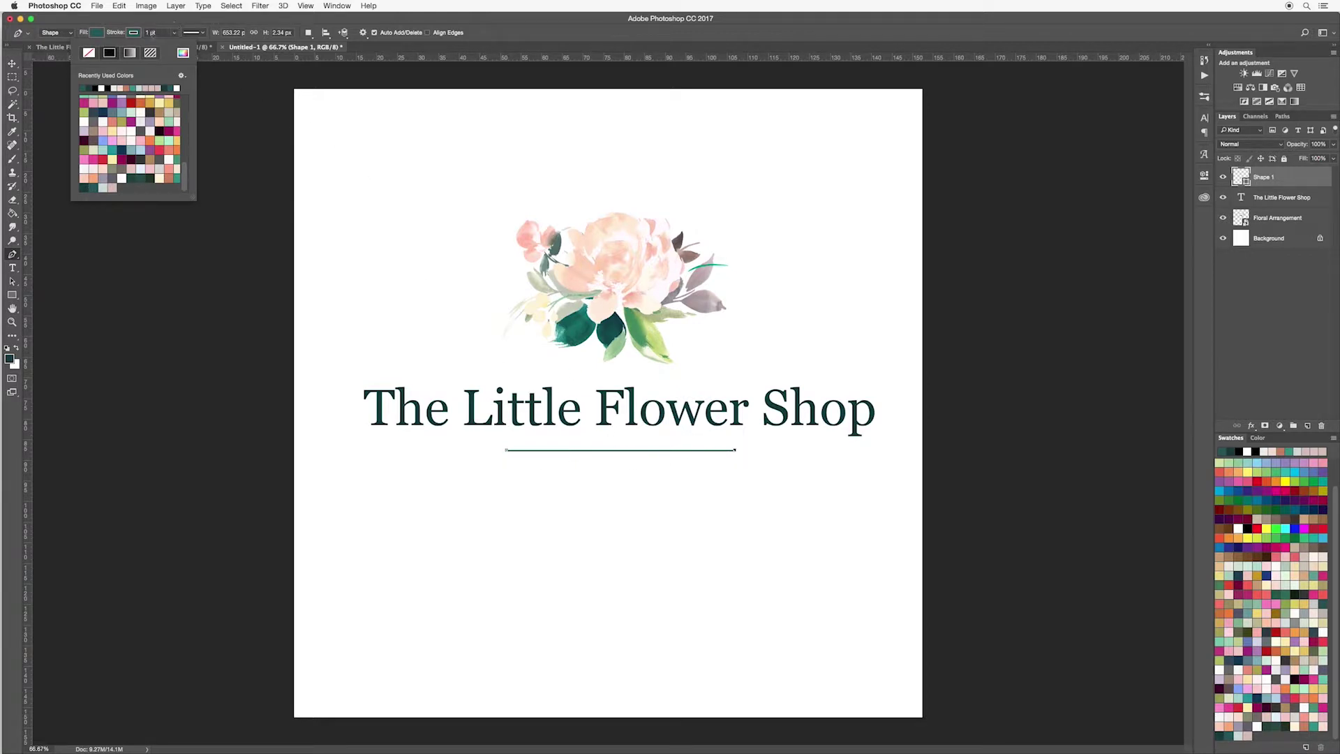
Set the stroke width to 2 pt and shift the line right to centre it
click(137, 33)
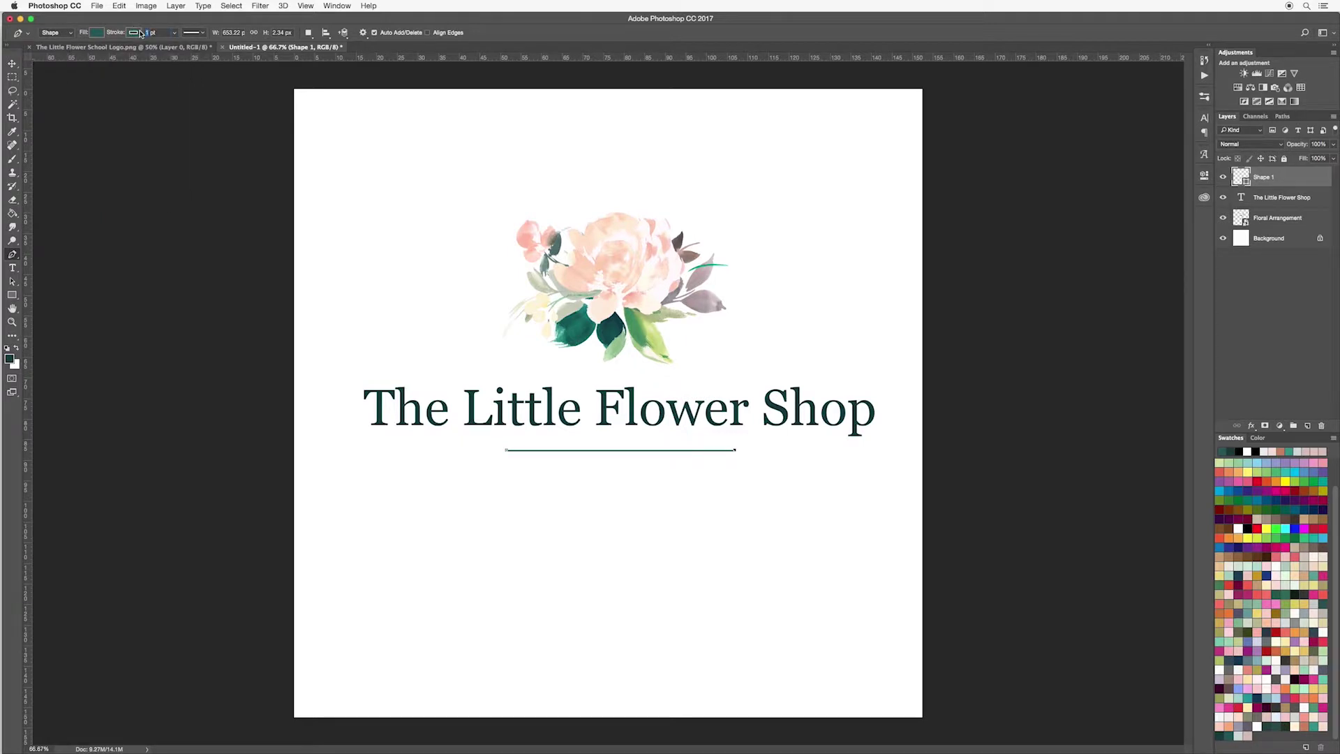
text(2)
key(Return)
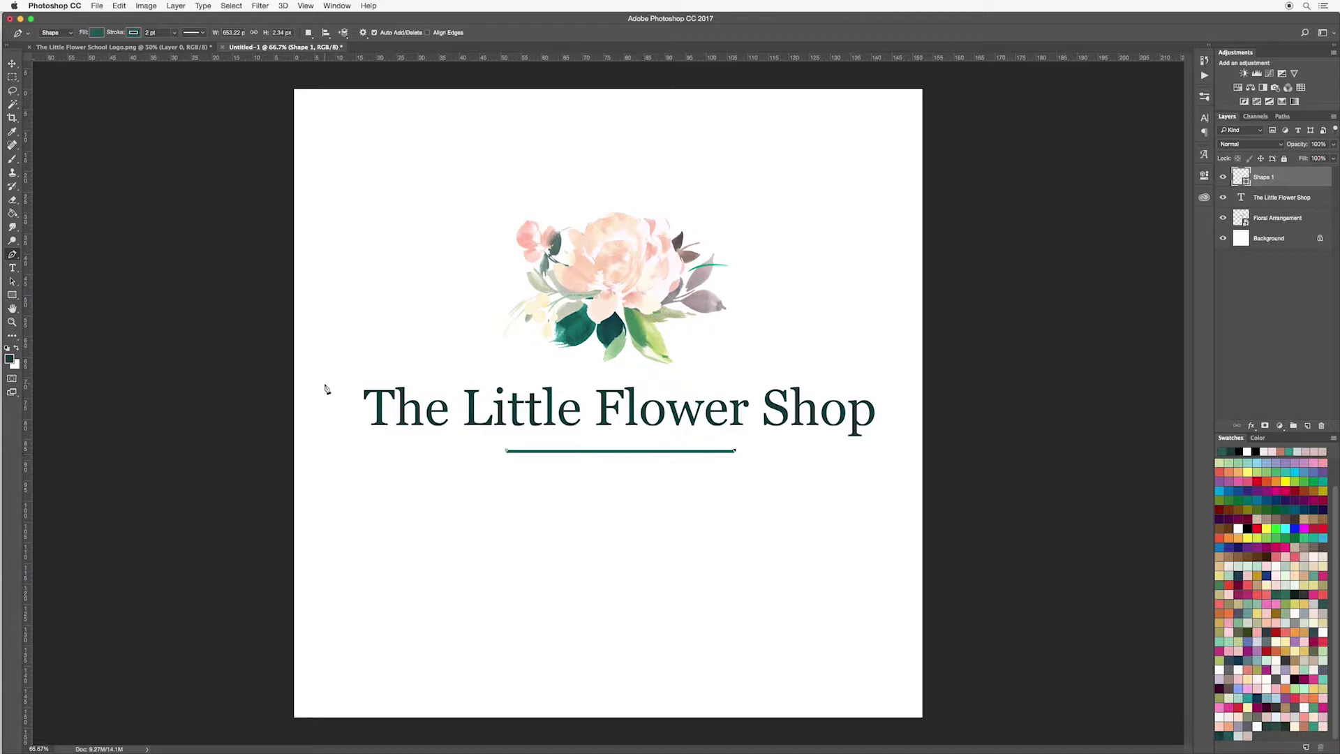
click(12, 67)
mouse_move(692, 496)
mouse_down()
mouse_move(711, 498)
mouse_move(698, 496)
mouse_up()
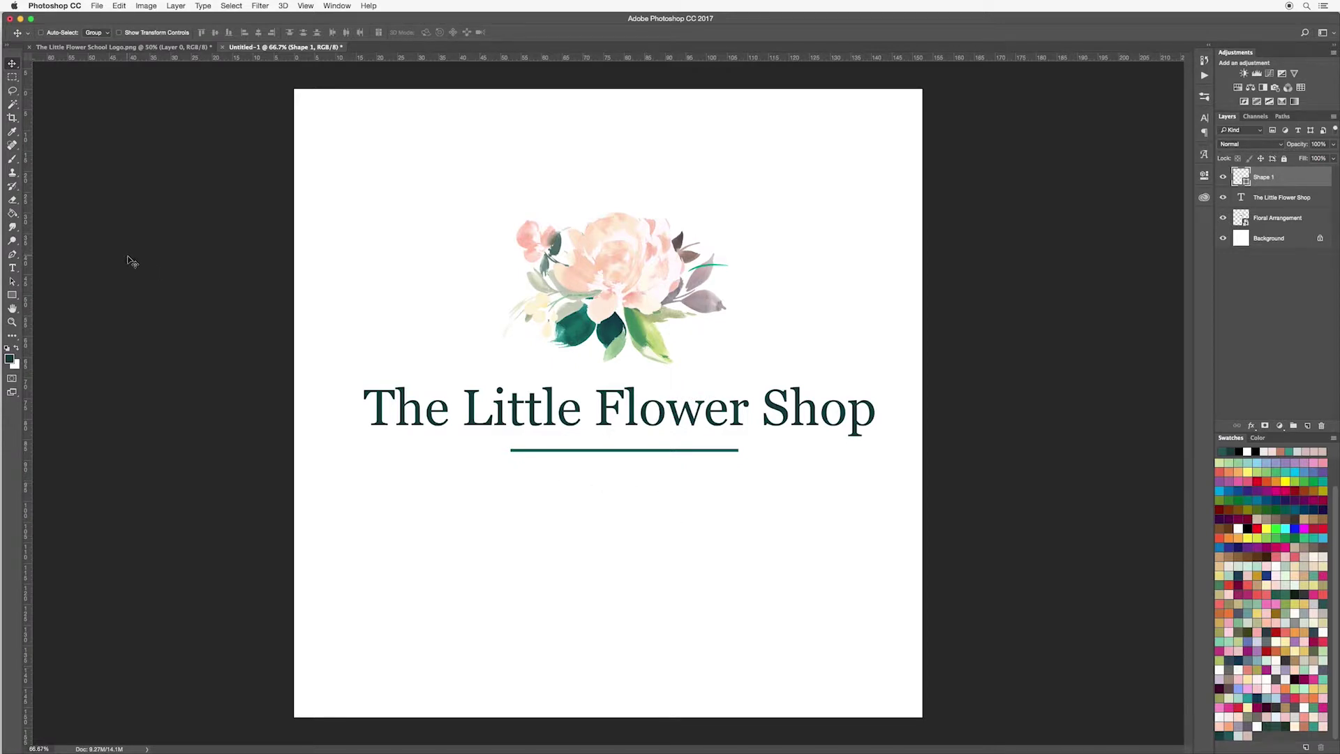
Set the type tool to Courier New at 17 pt
click(13, 269)
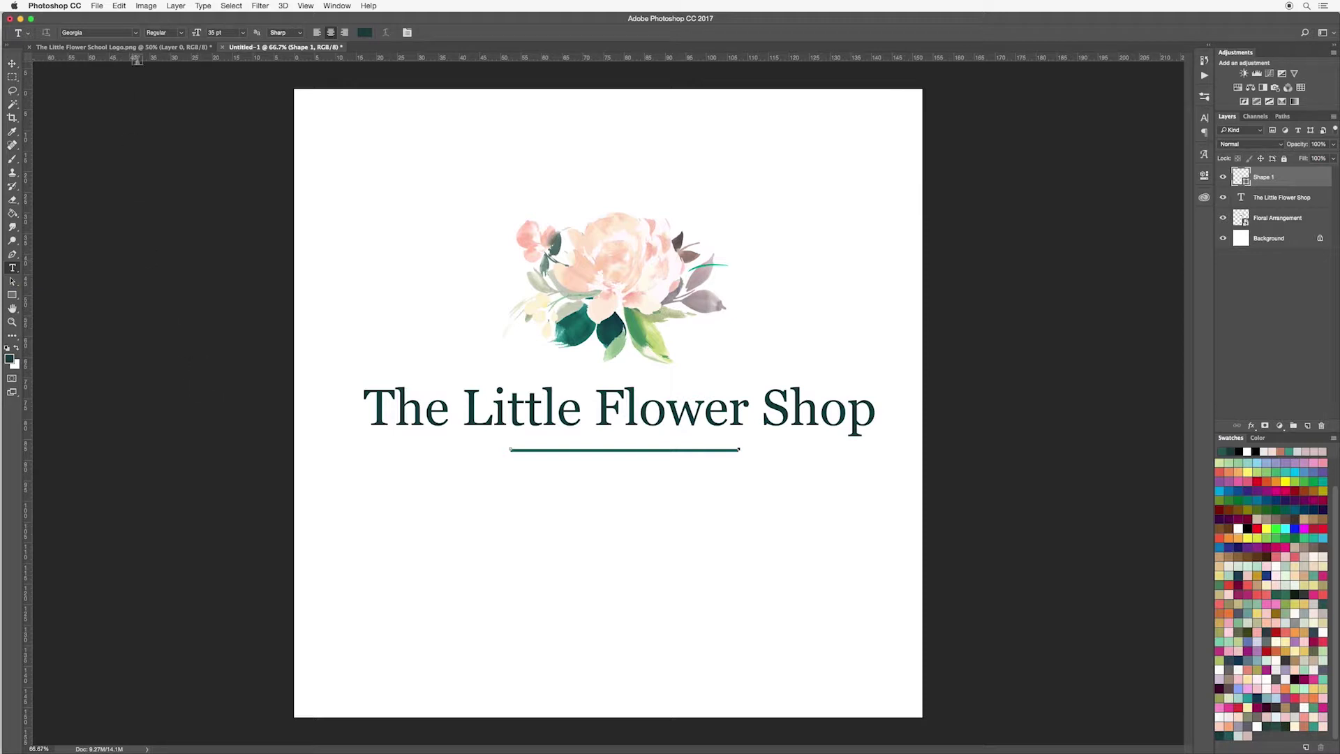
click(136, 35)
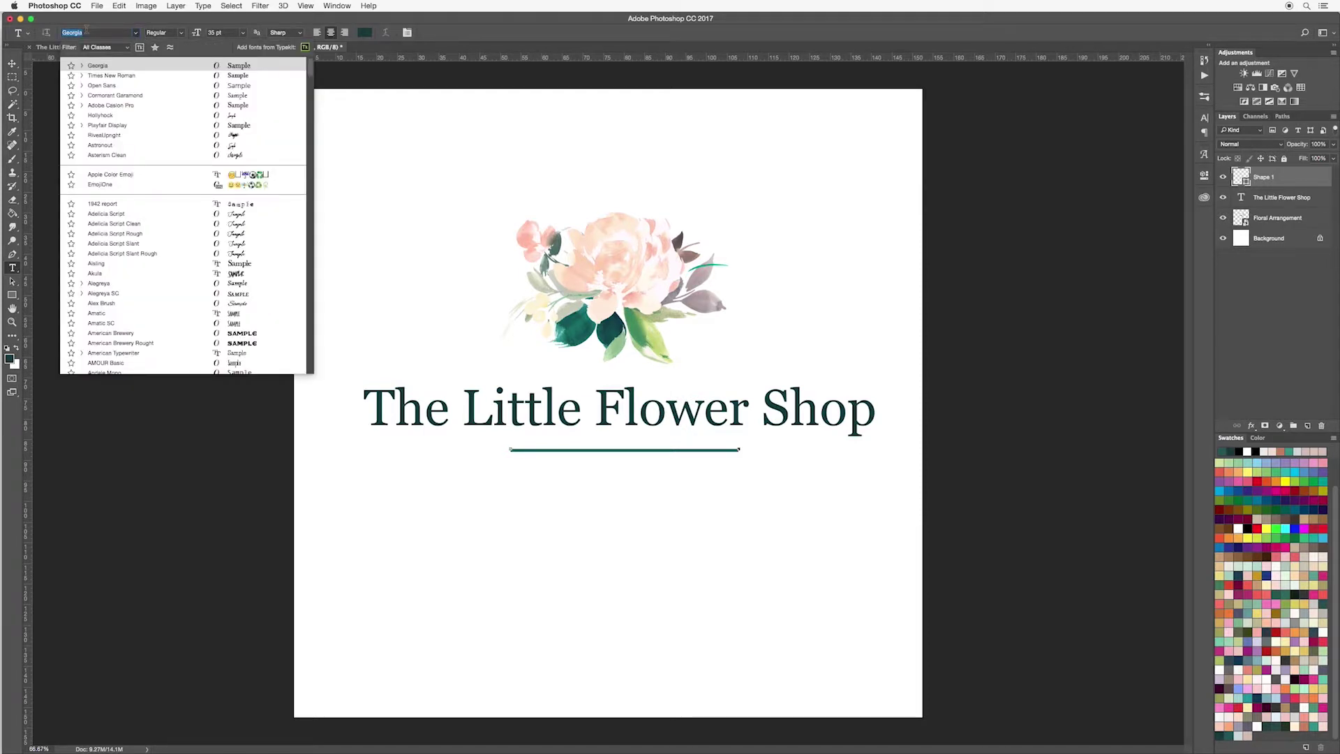
text(courier)
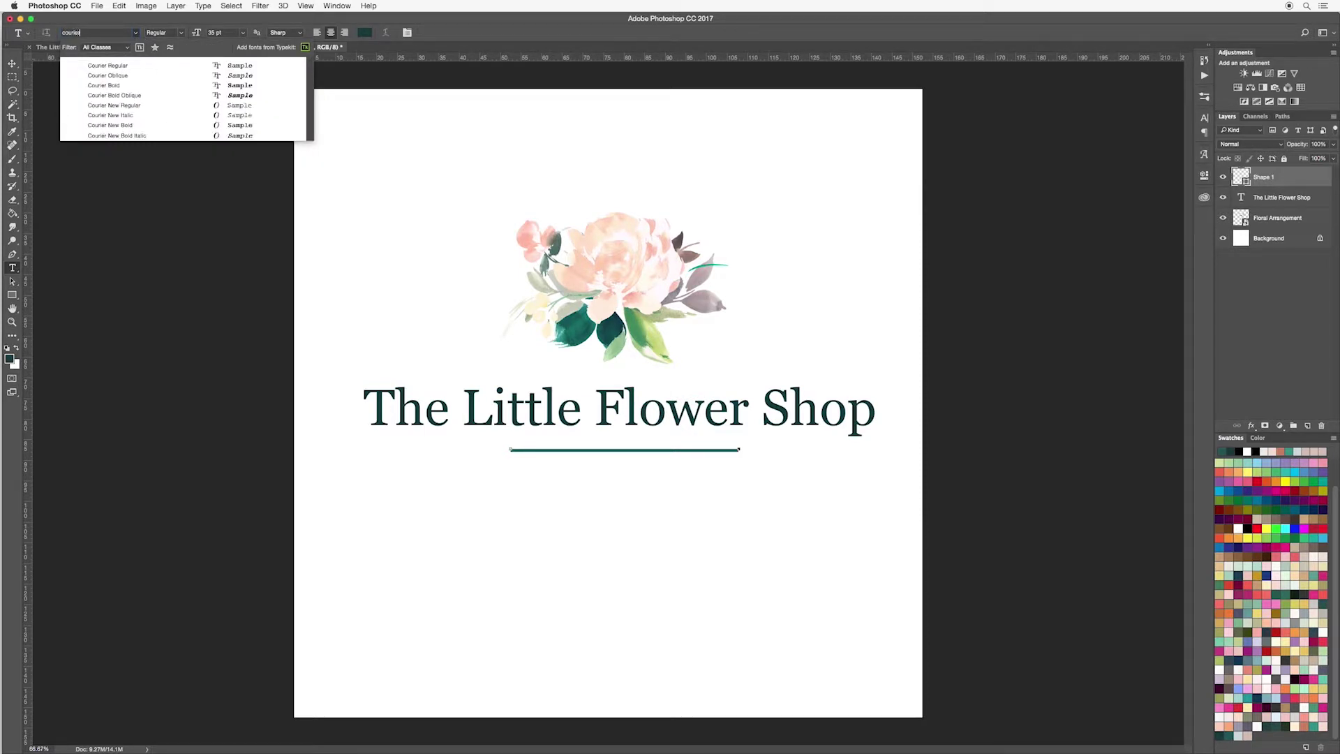
click(116, 106)
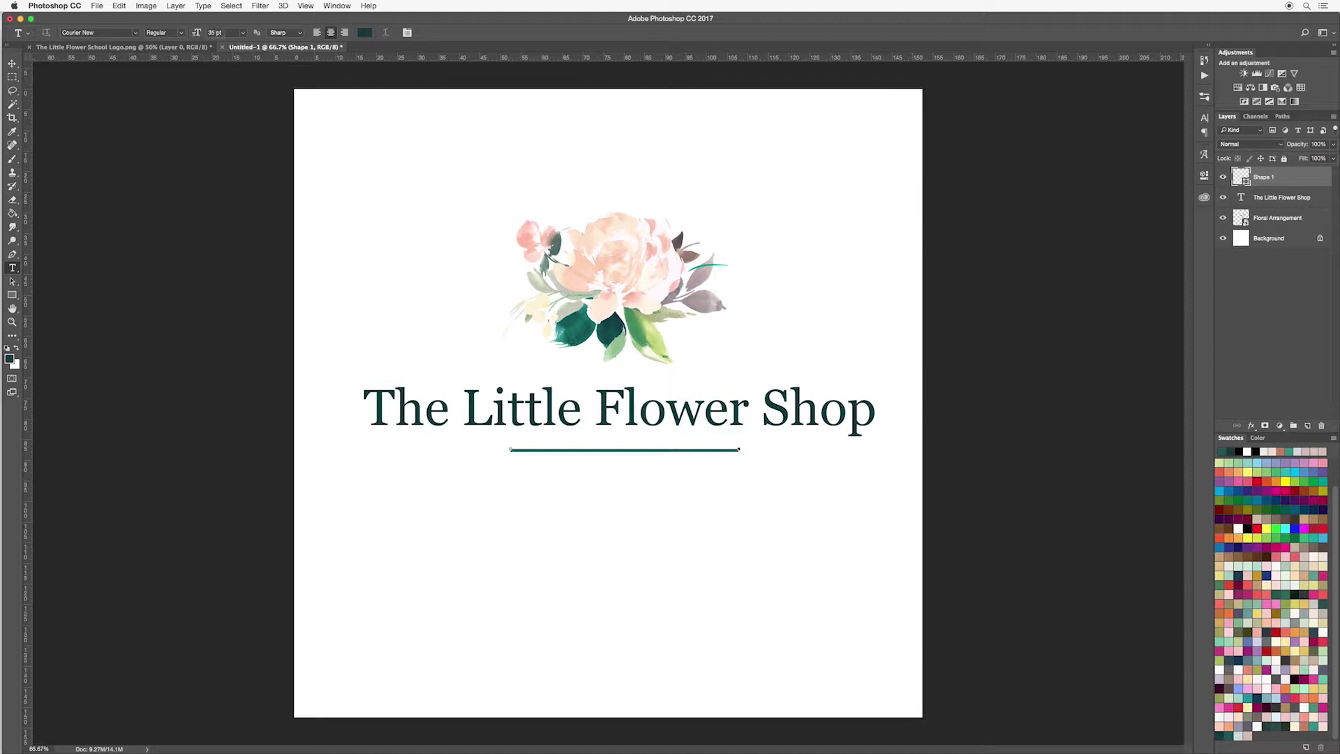
click(212, 32)
text(17)
Pick a teal text colour and type 'Est. 2017' below the underline
click(363, 33)
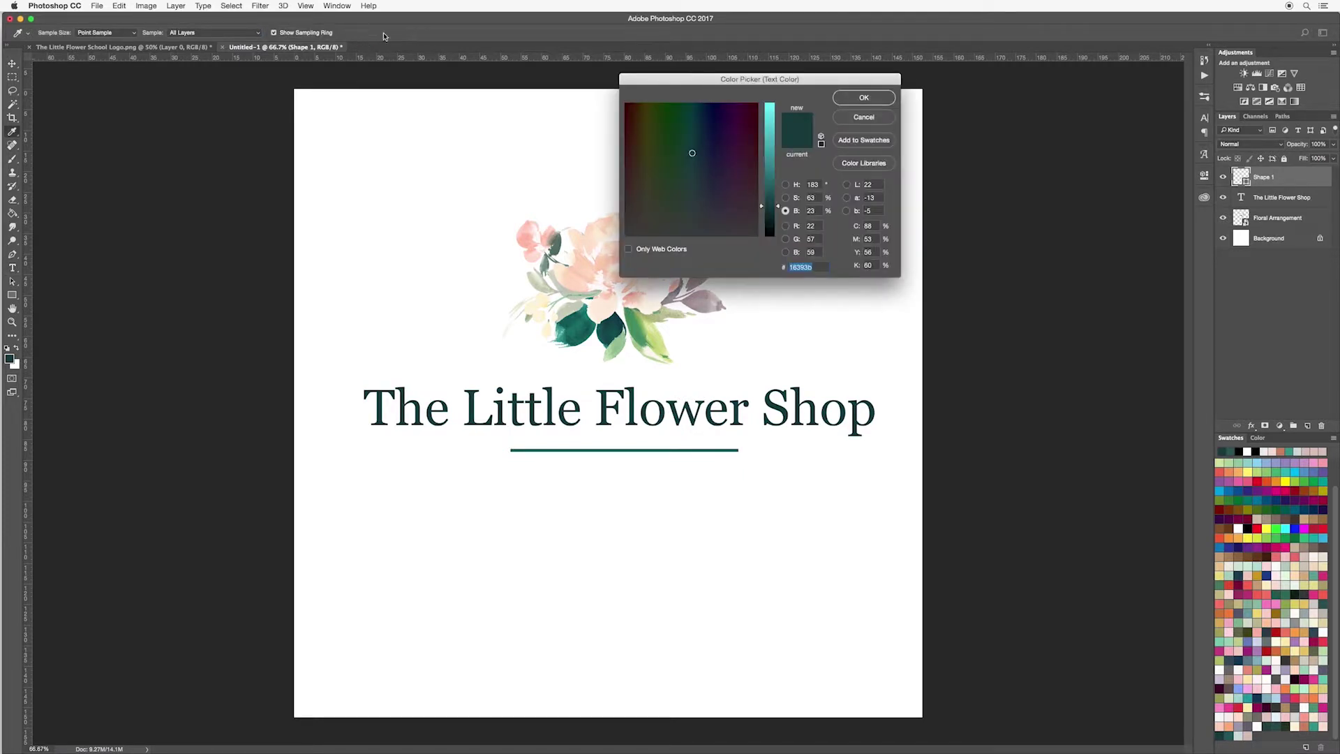
click(1315, 729)
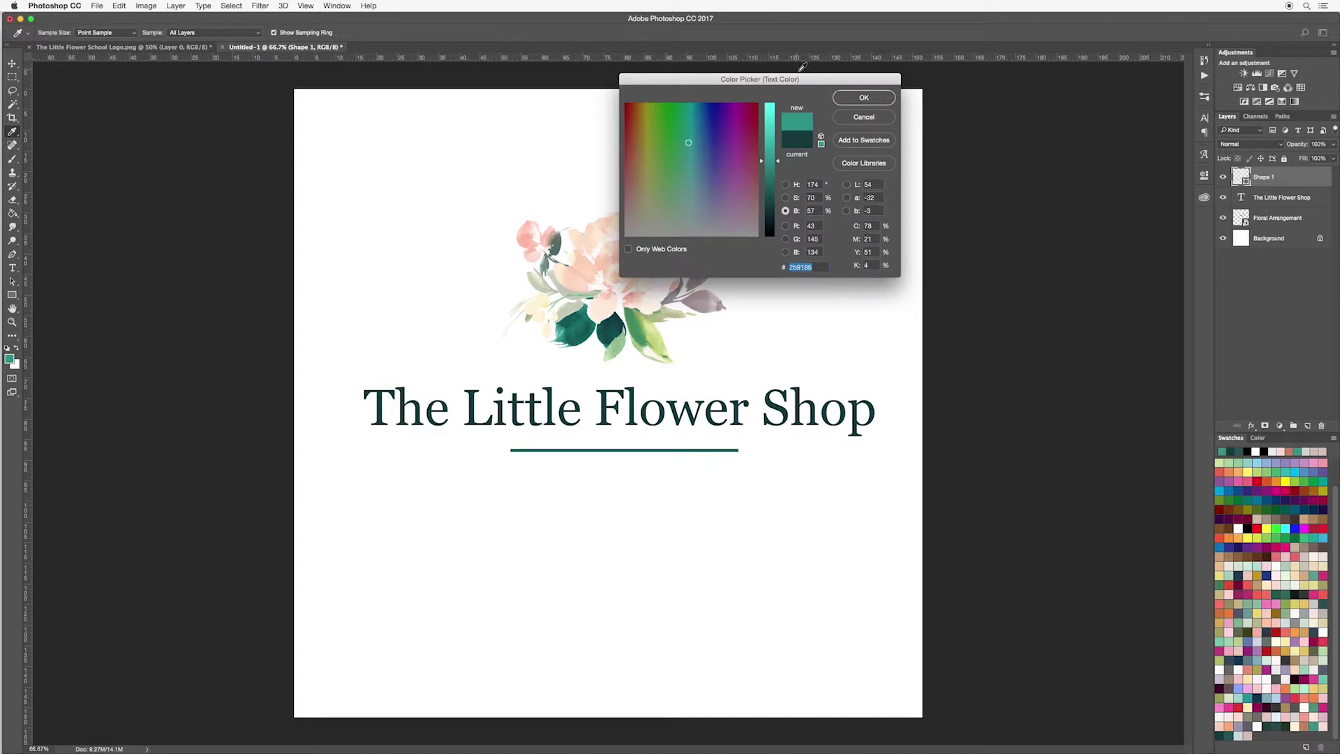
click(851, 97)
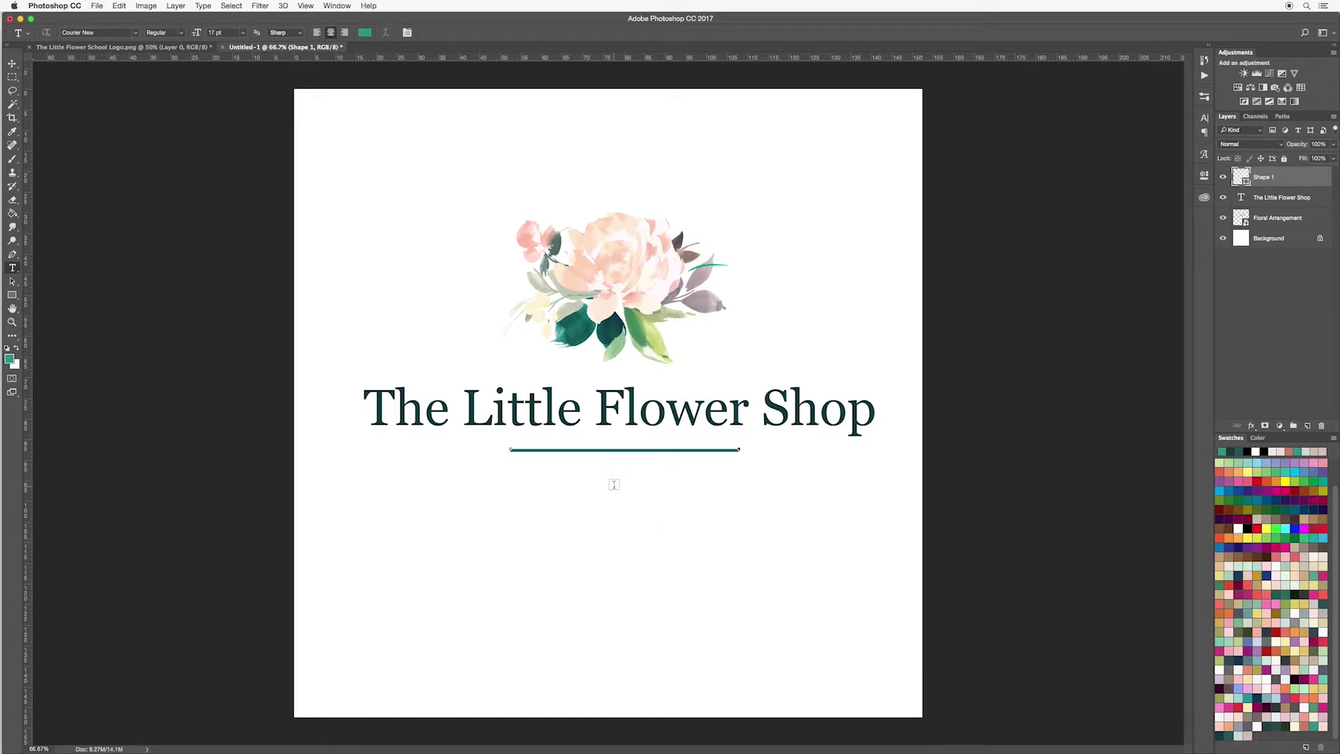
click(612, 484)
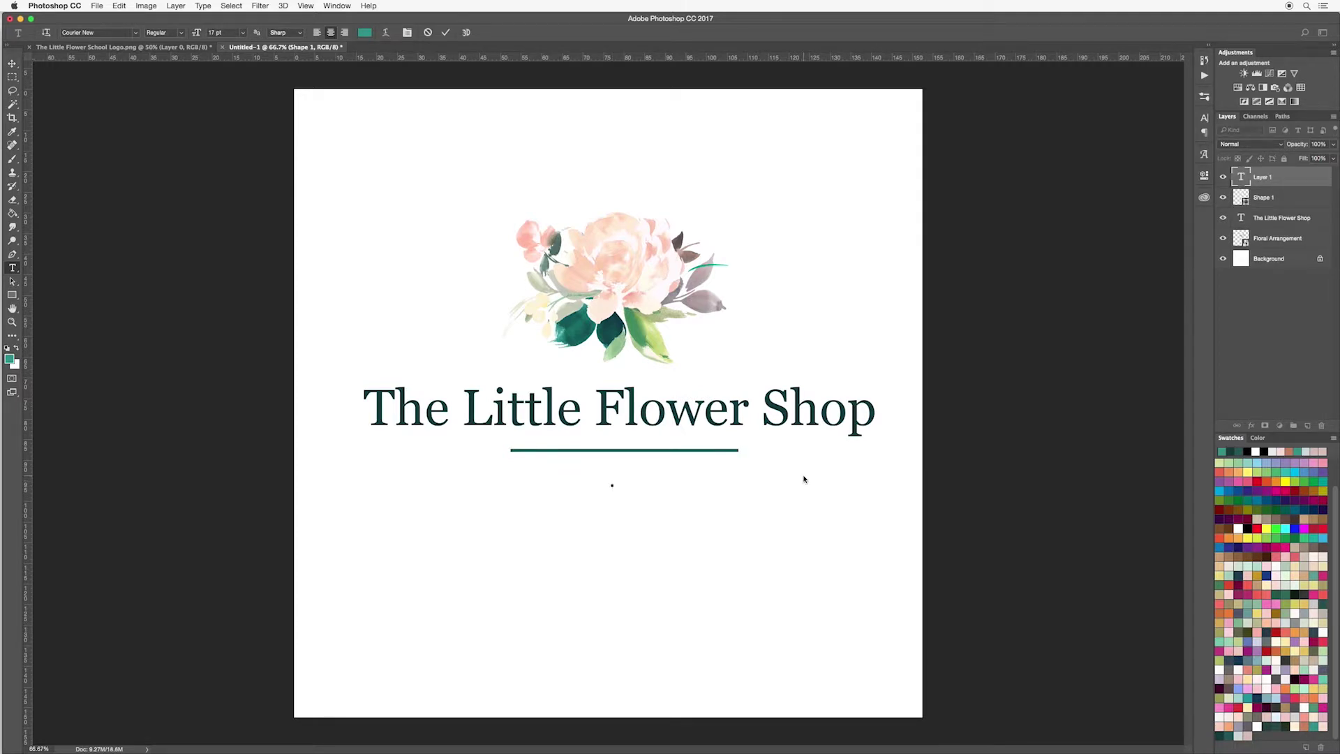
text(Est. 2017)
Commit the Est. 2017 text and nudge it slightly right
click(445, 34)
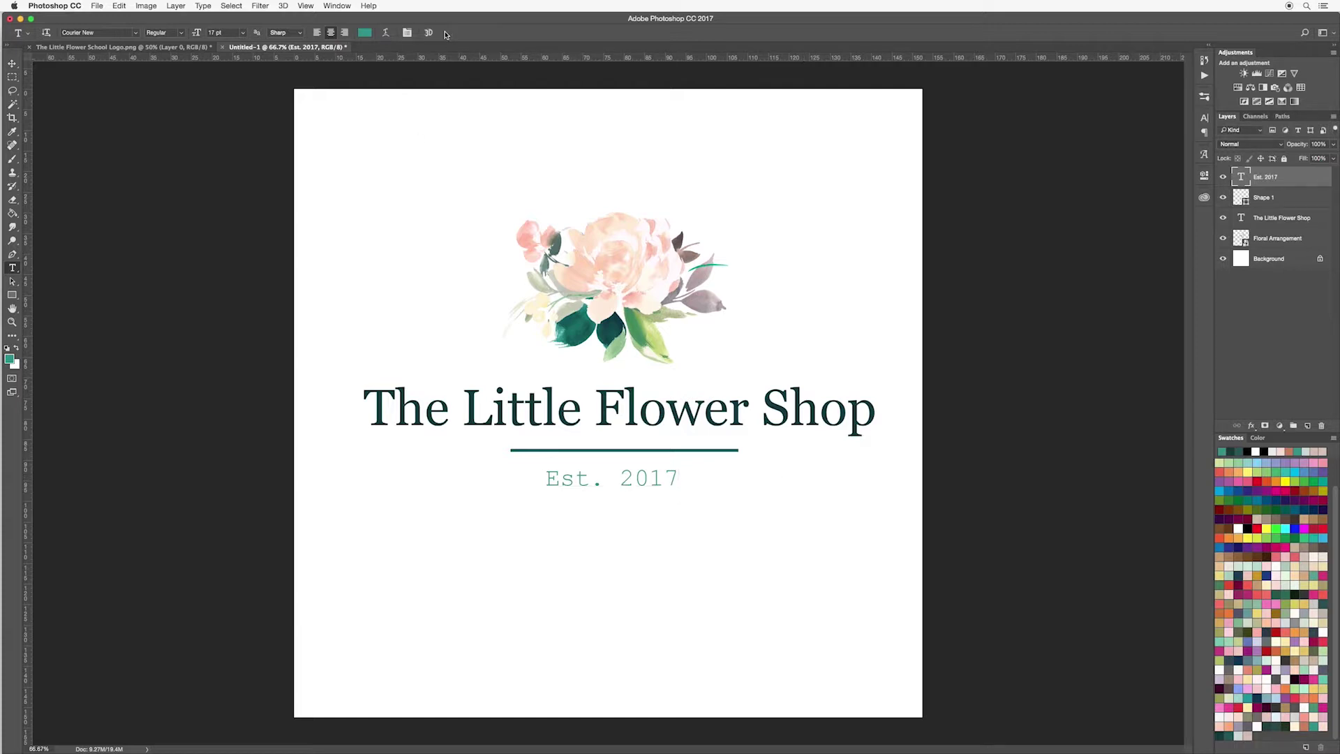
click(12, 64)
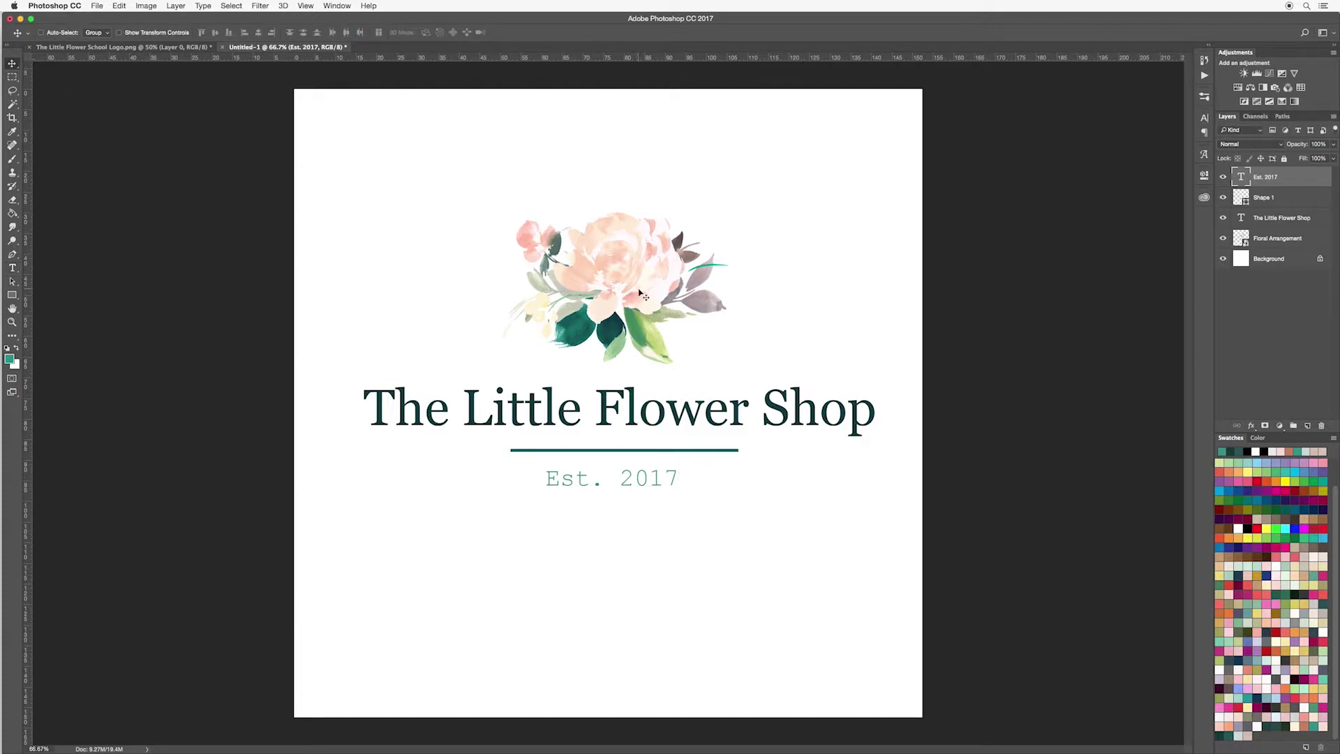
drag(671, 480, 678, 481)
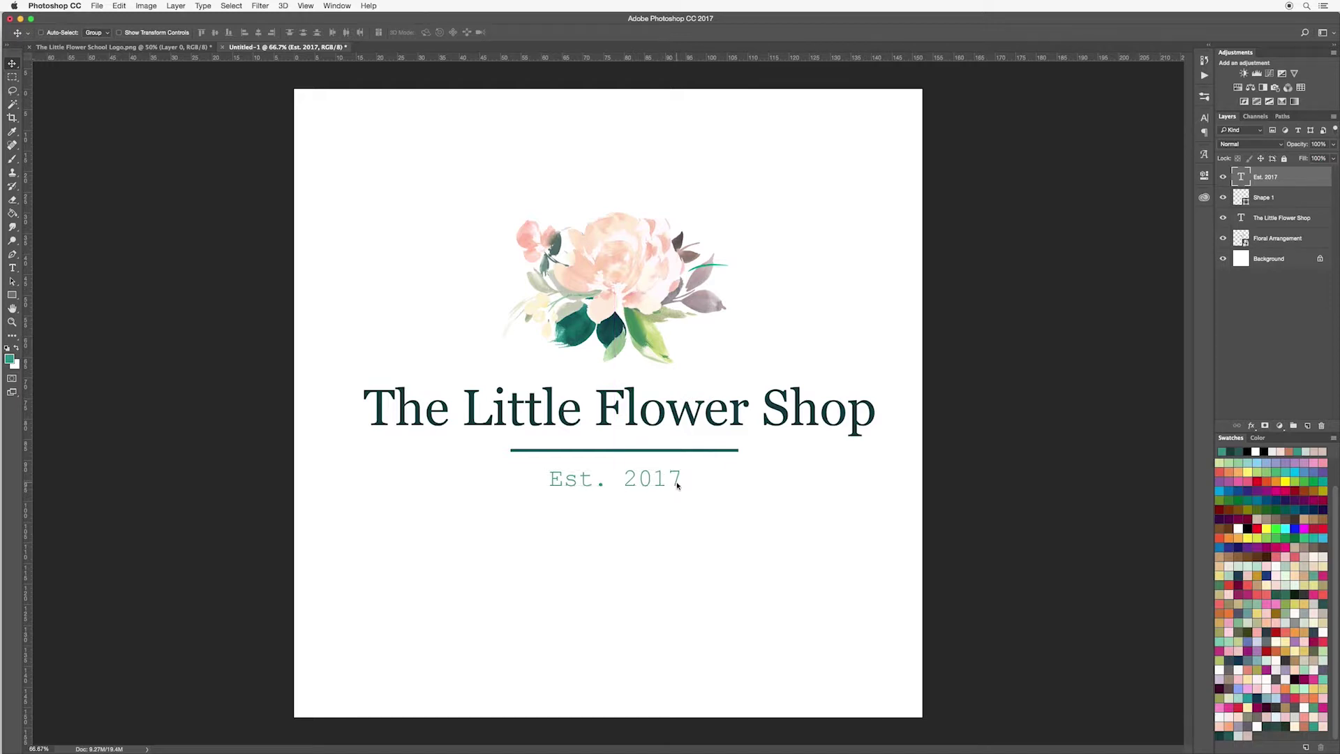
click(1291, 199)
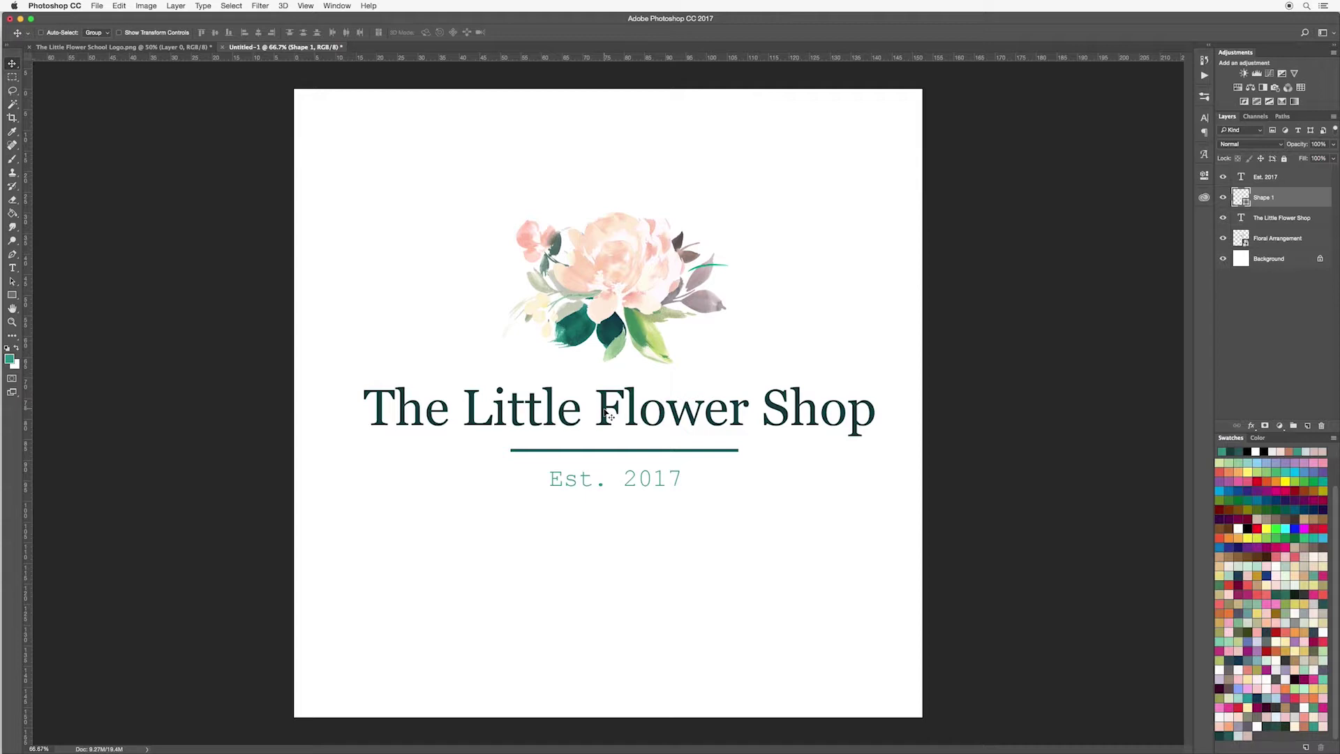
Nudge the title up, the tagline down about 1 mm, and the flowers left to centre
click(607, 416)
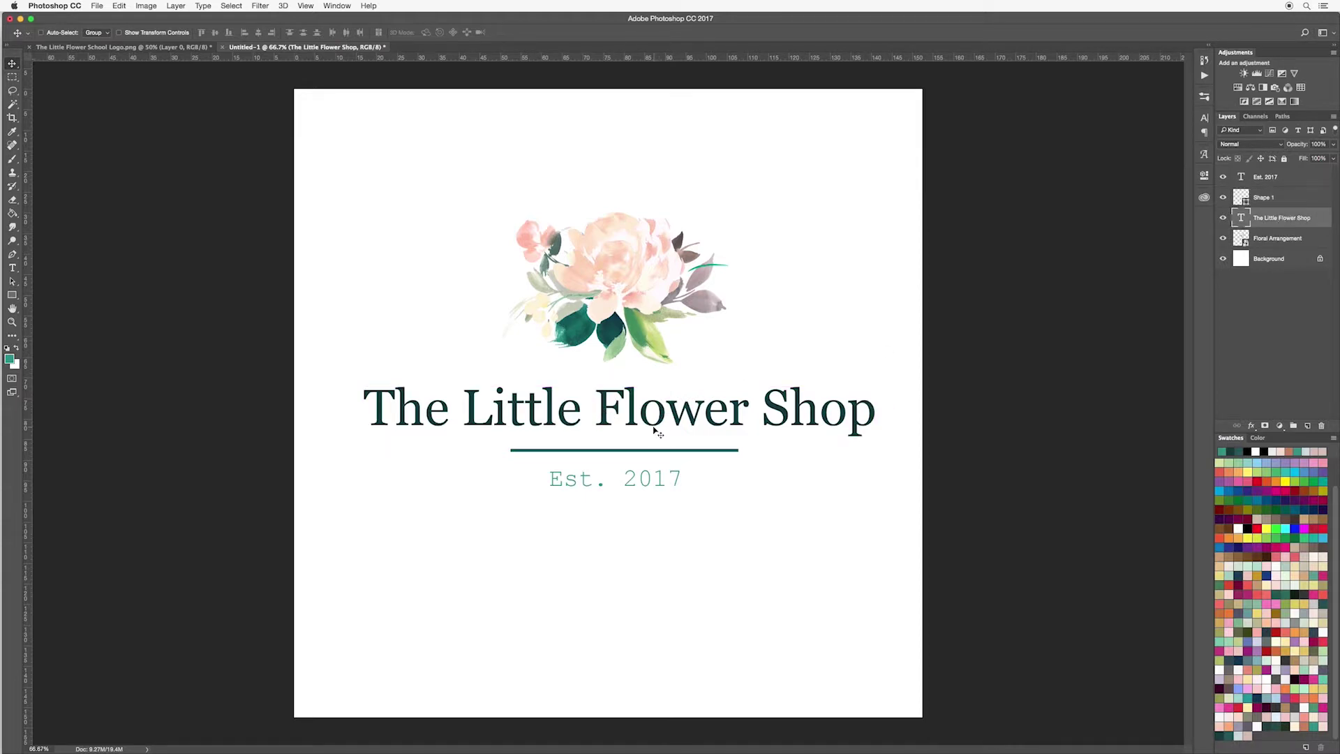
drag(649, 420, 646, 417)
click(597, 452)
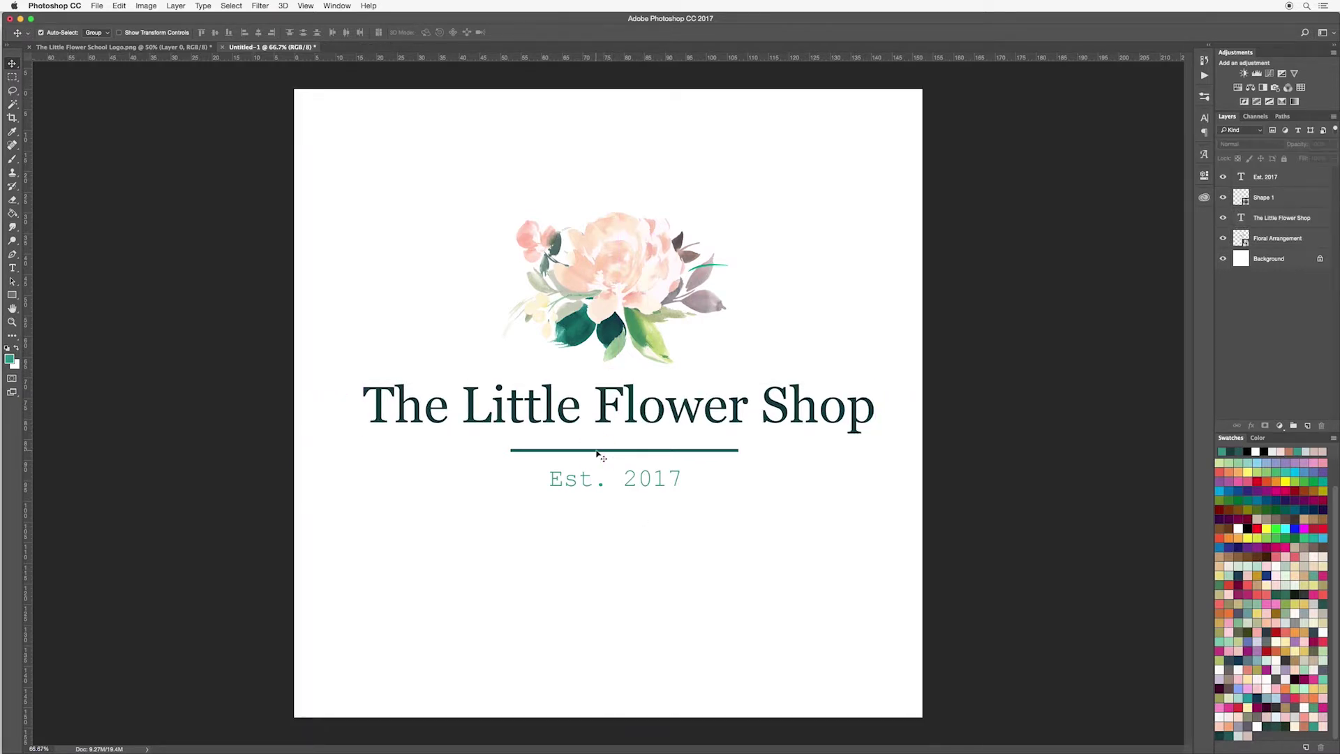
click(698, 450)
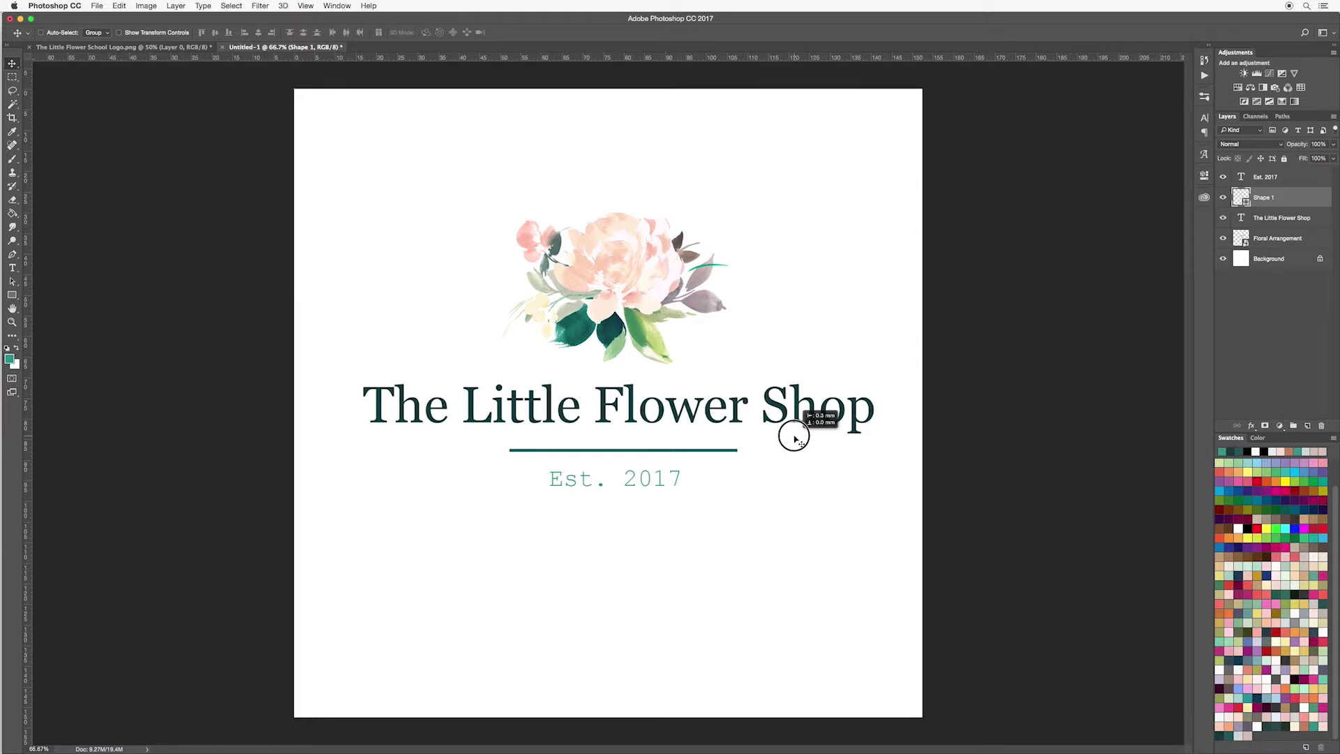
key(alt+bracketright)
drag(984, 343, 984, 347)
key(alt+bracketleft)
key(alt+bracketleft)
key(alt+bracketleft)
mouse_move(824, 265)
mouse_down()
mouse_move(793, 260)
mouse_move(819, 263)
mouse_up()
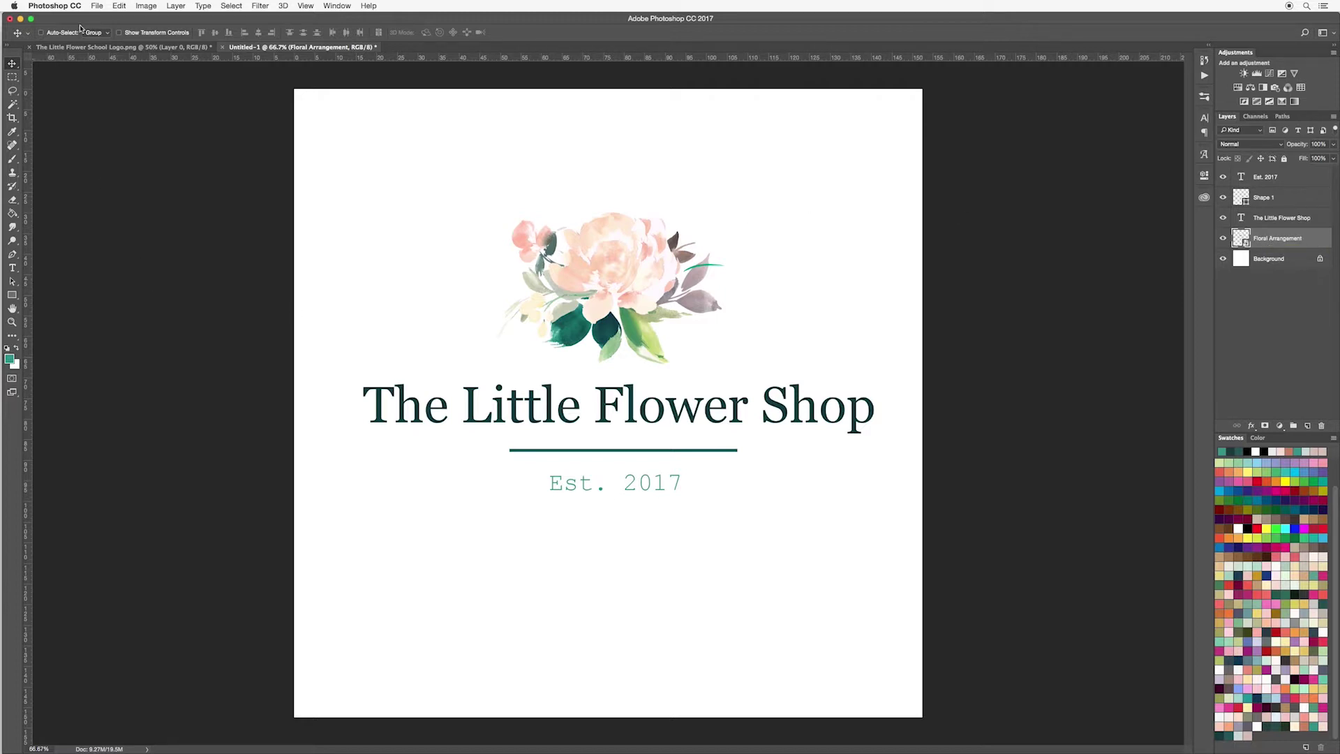
Save the document as Logo.psd in Photoshop format with layers
click(97, 6)
click(112, 114)
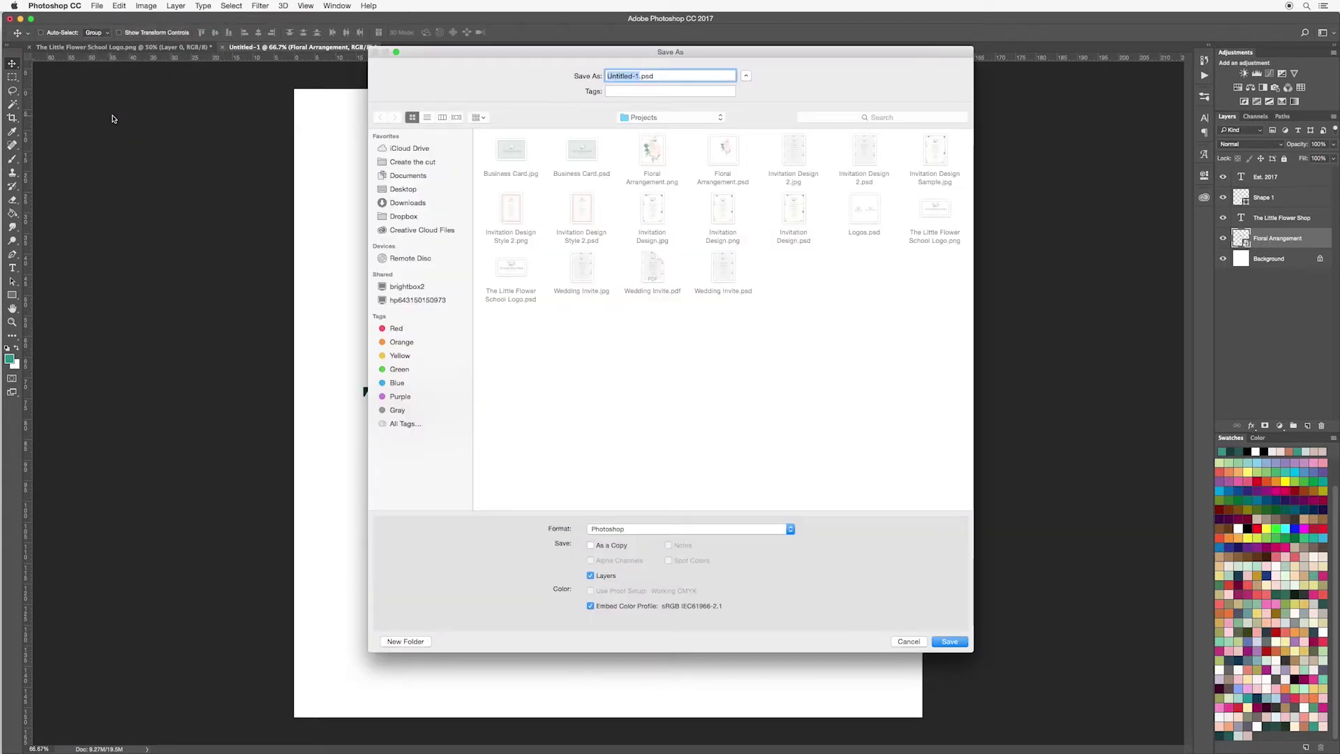
text(Logo)
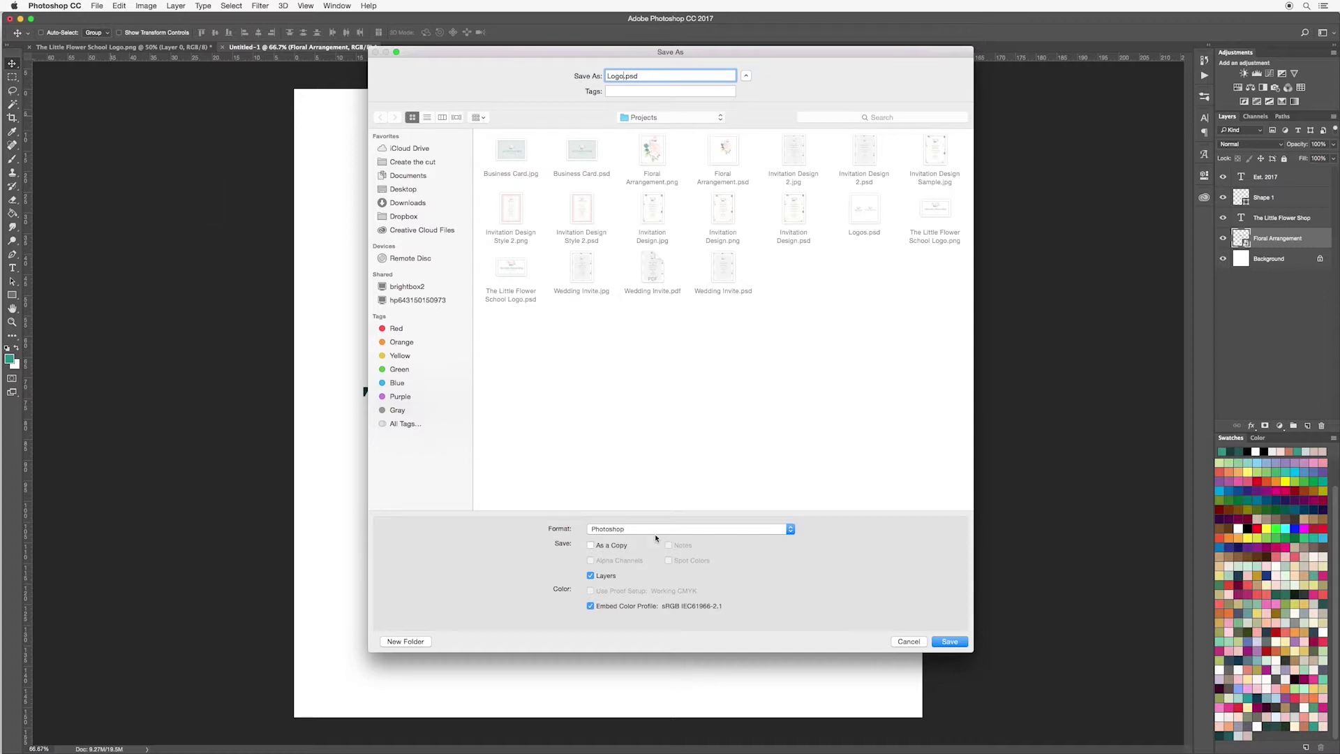
click(710, 530)
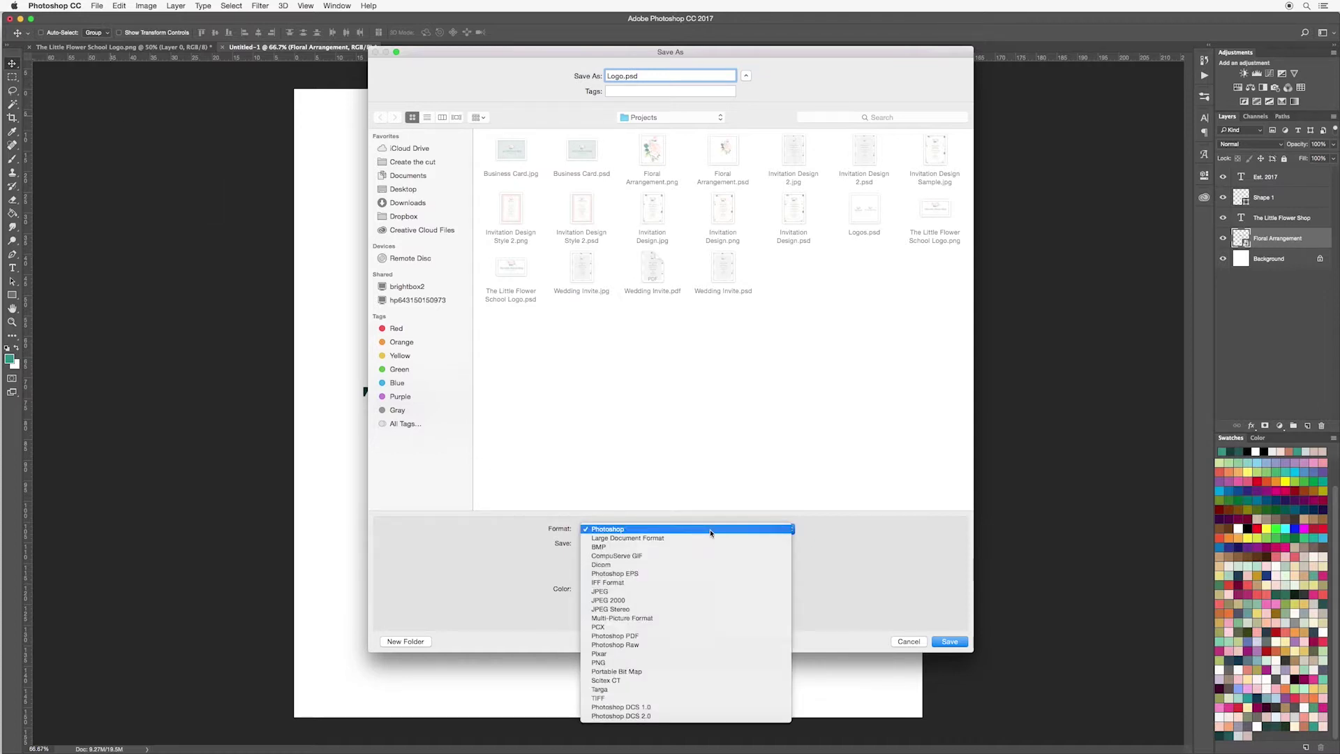
click(629, 530)
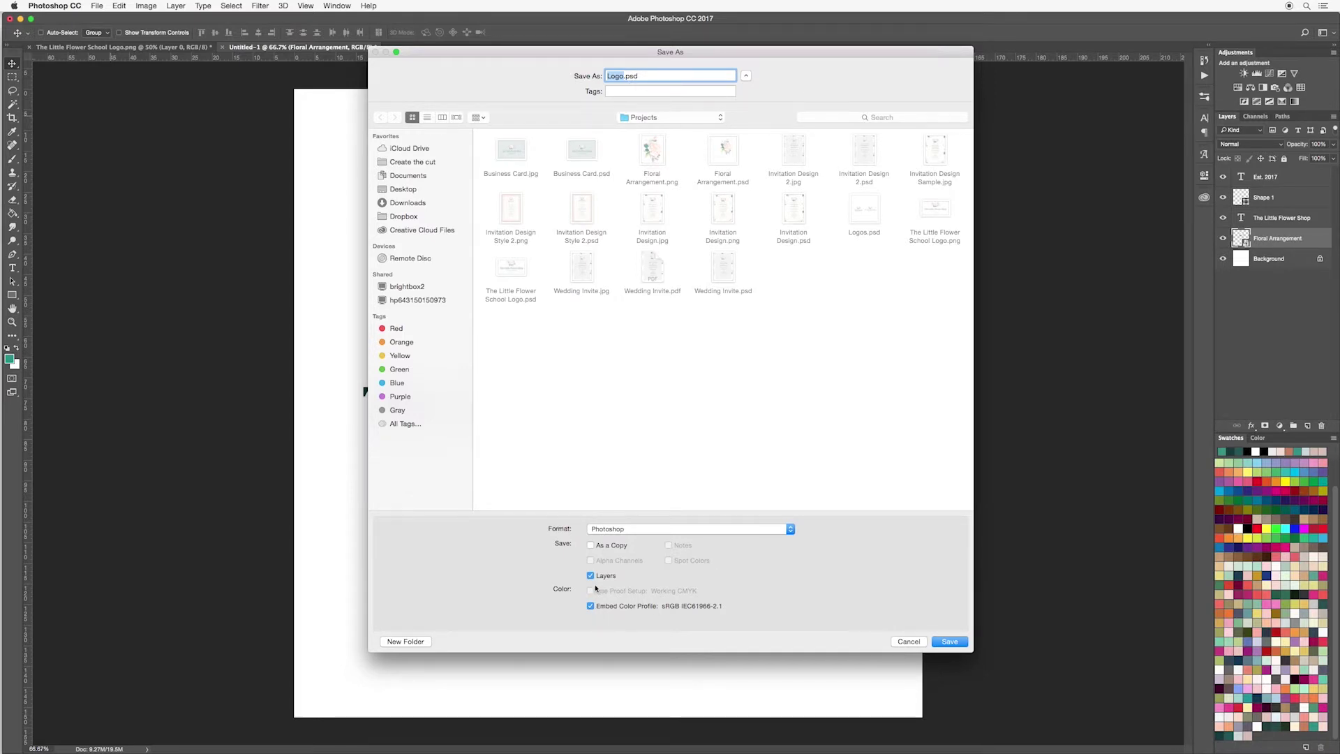
click(950, 641)
click(799, 318)
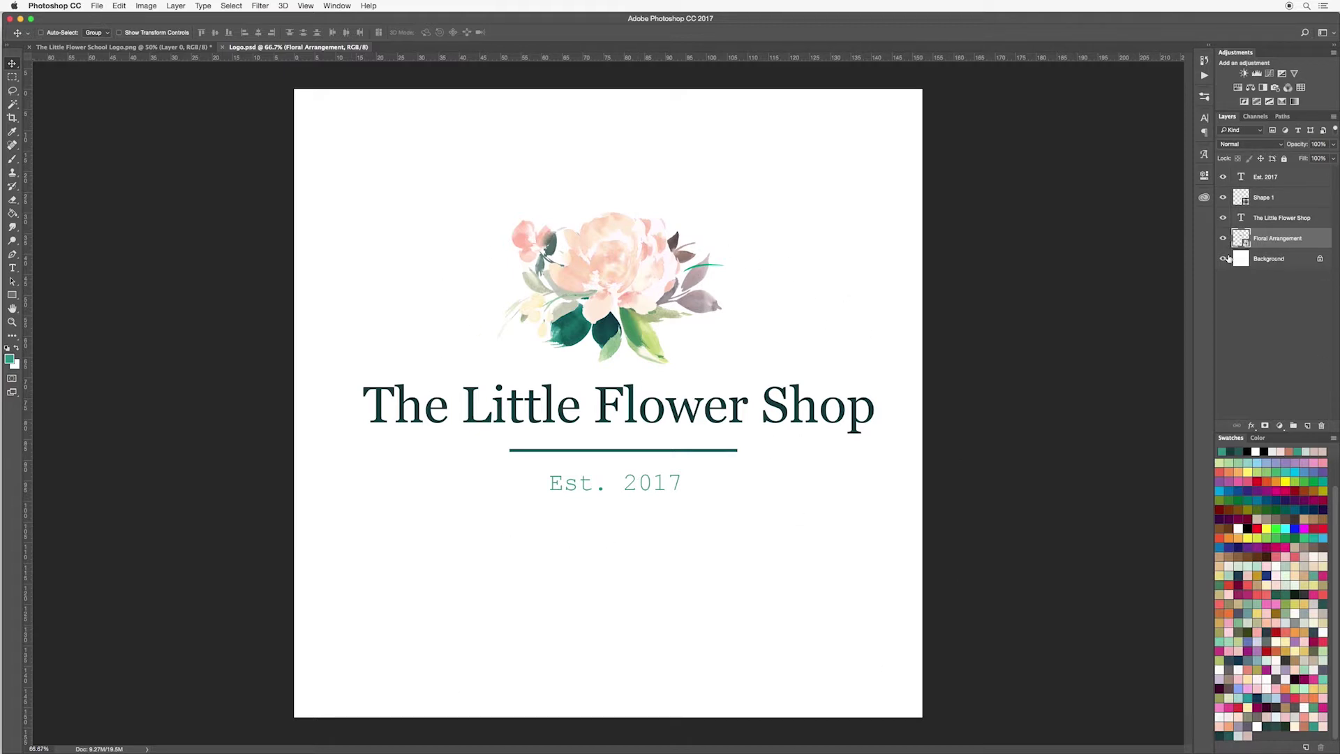
Save a copy of the logo as Logo.jpg in JPEG format at Quality 6 (Medium)
click(99, 7)
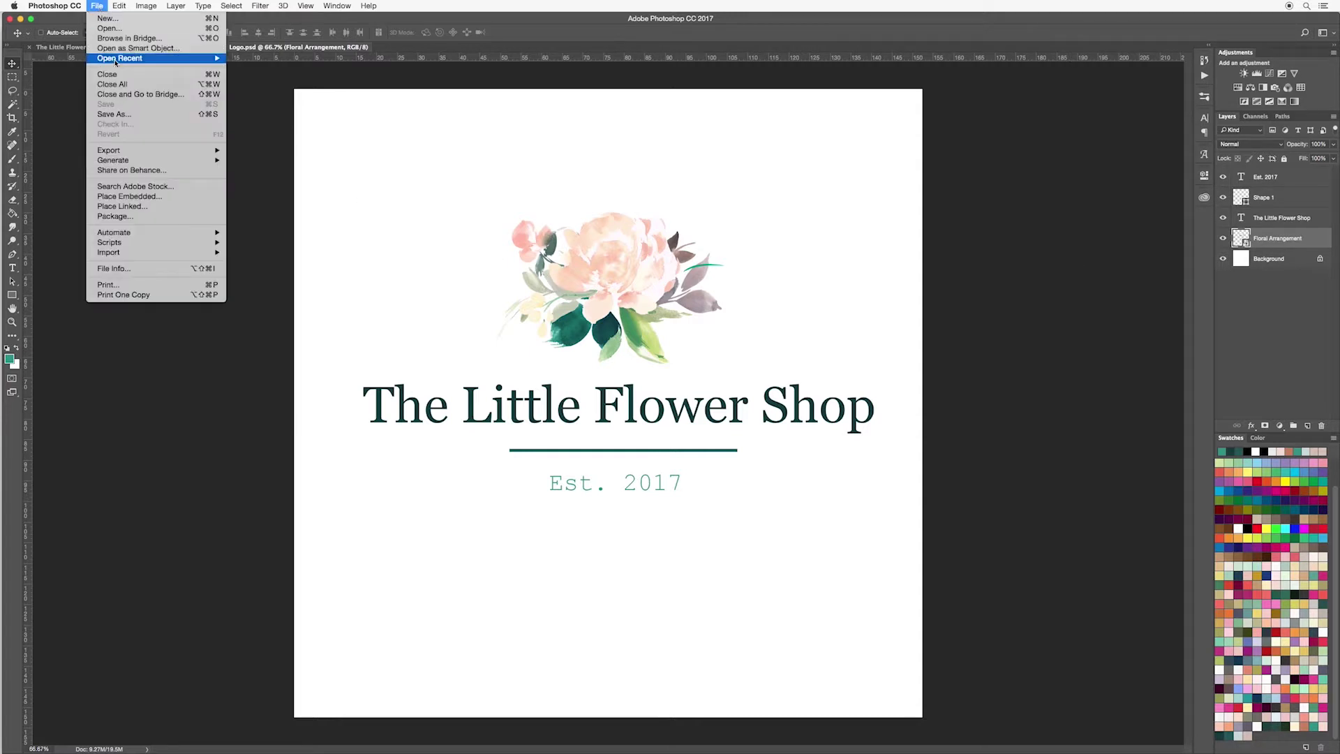
click(115, 114)
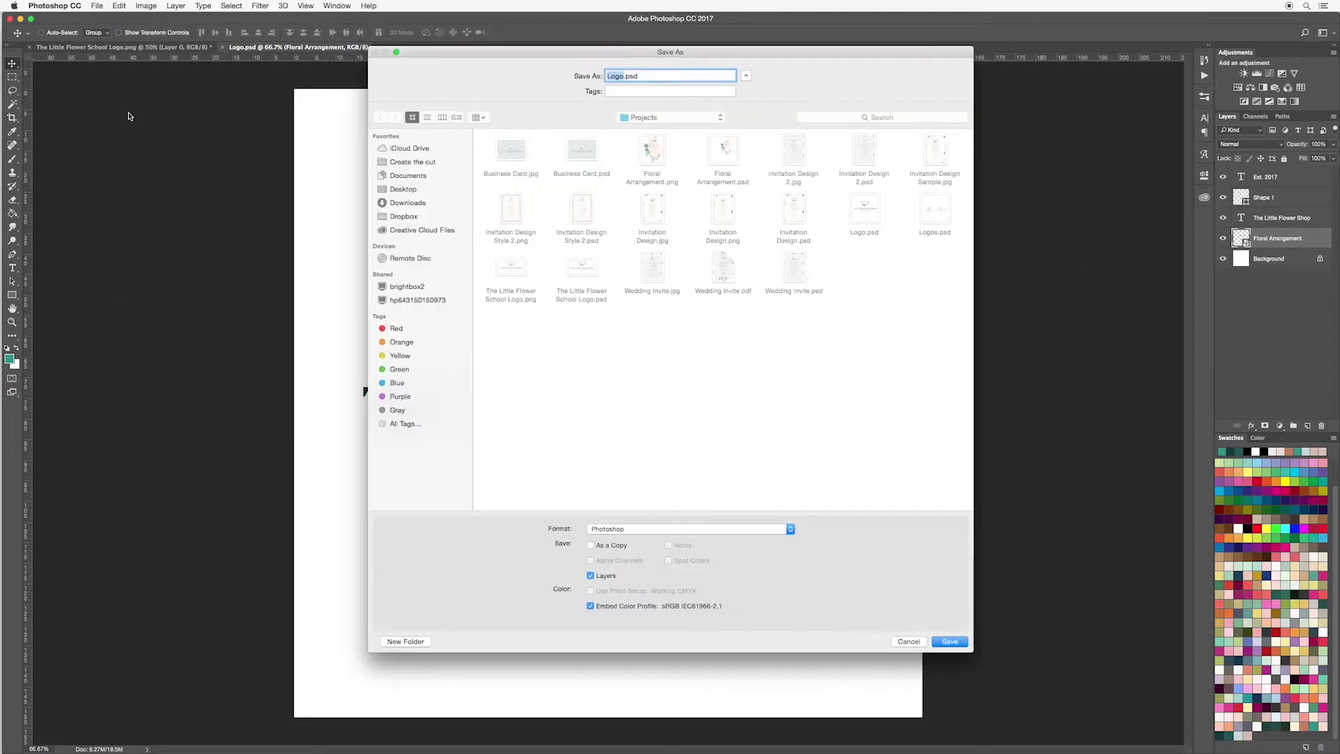
click(662, 532)
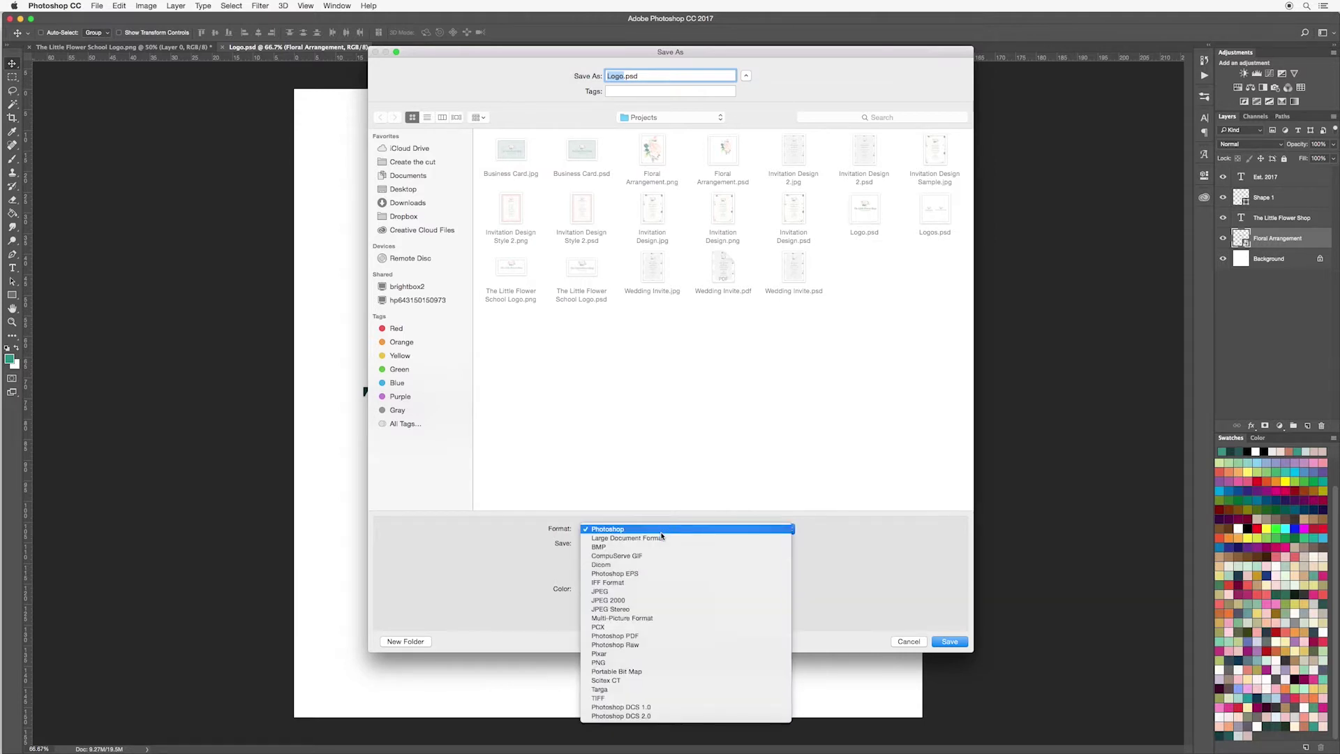
click(605, 592)
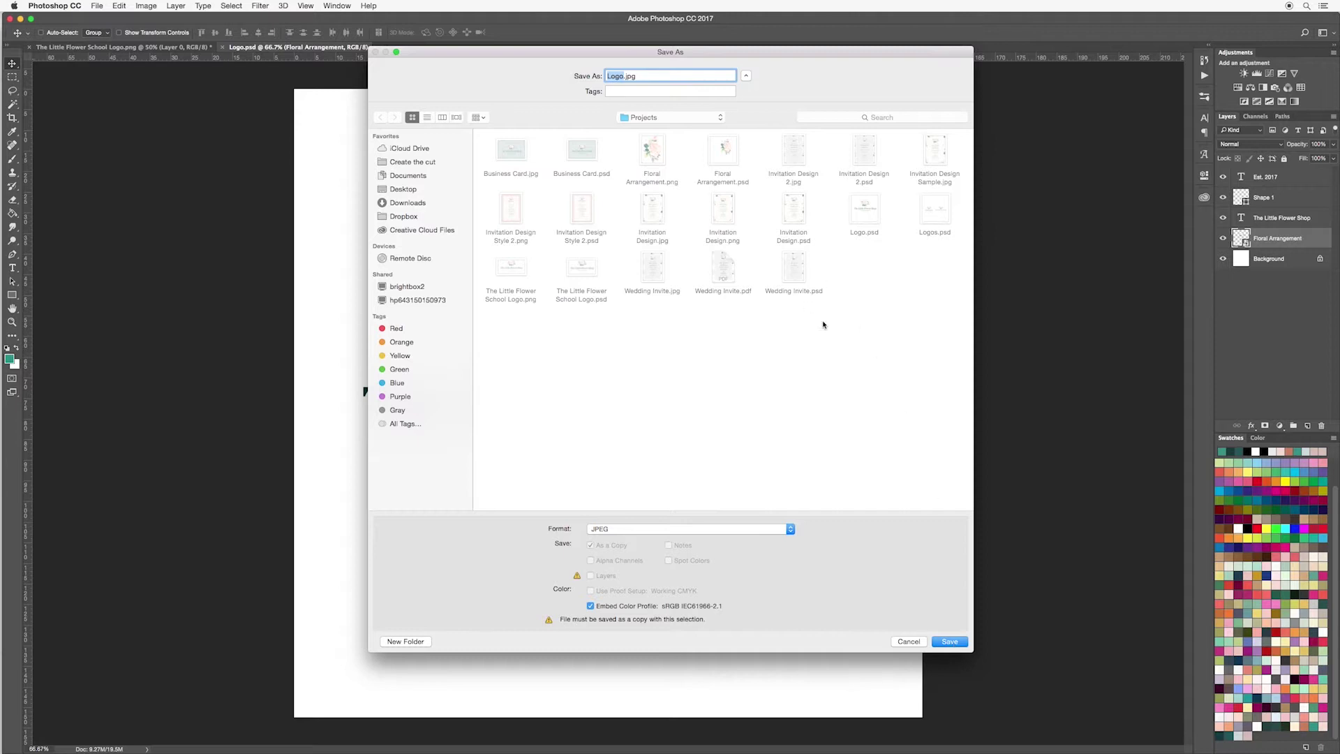
click(950, 641)
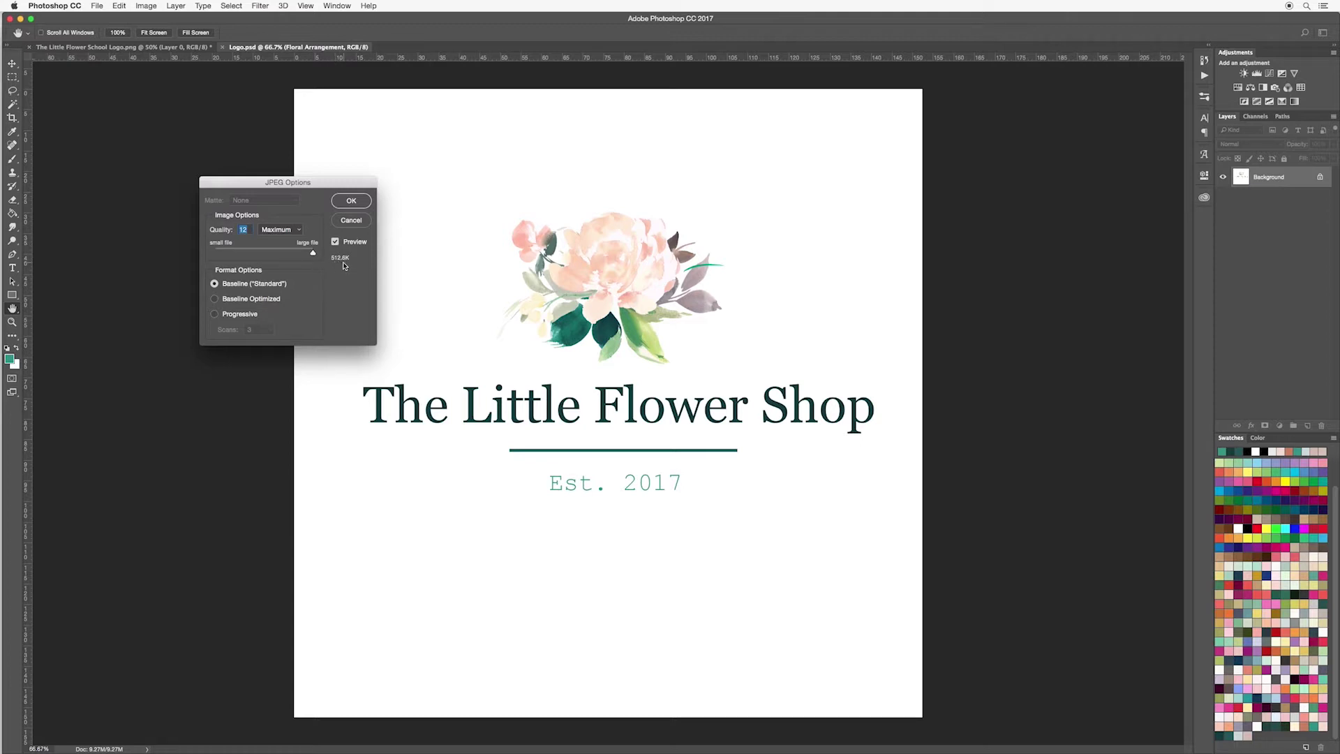
mouse_move(313, 254)
mouse_down()
mouse_move(263, 254)
mouse_move(314, 261)
mouse_up()
click(352, 201)
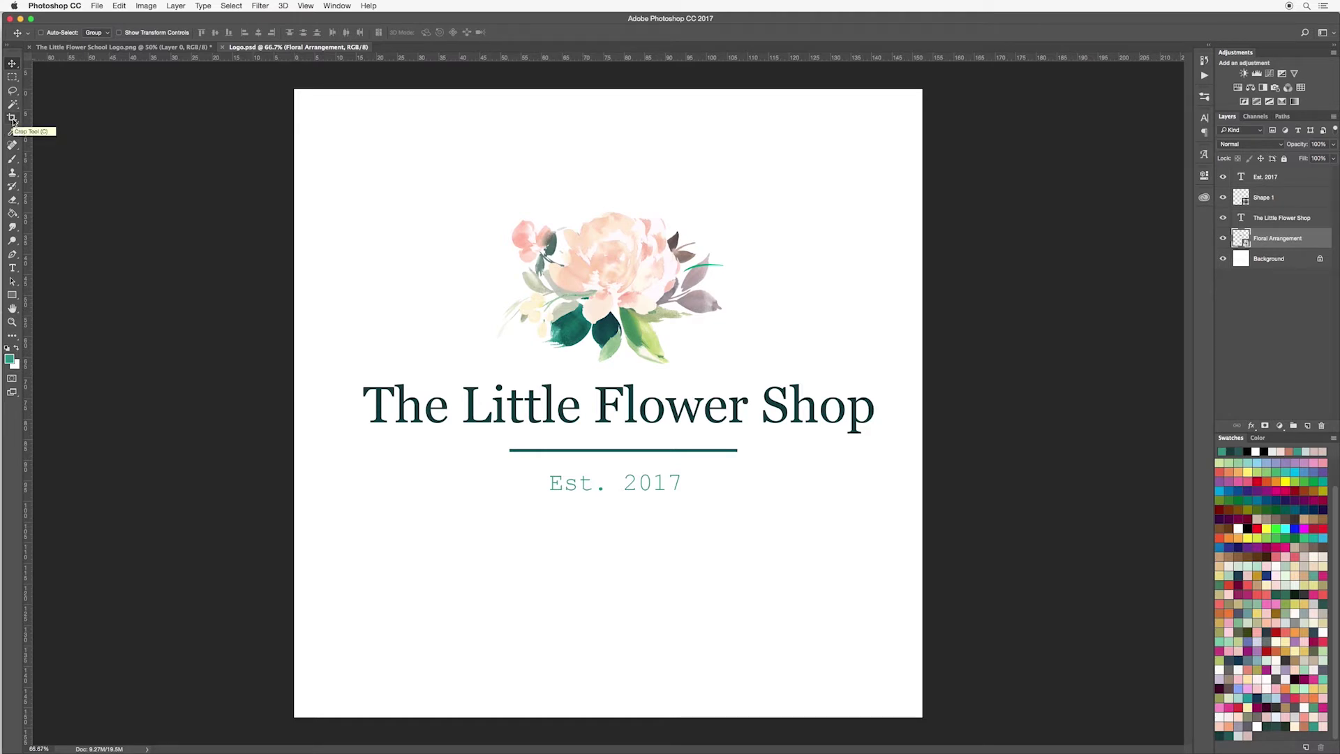
Crop the top, bottom, left and right edges in tightly around the flowers, text and tagline
click(13, 120)
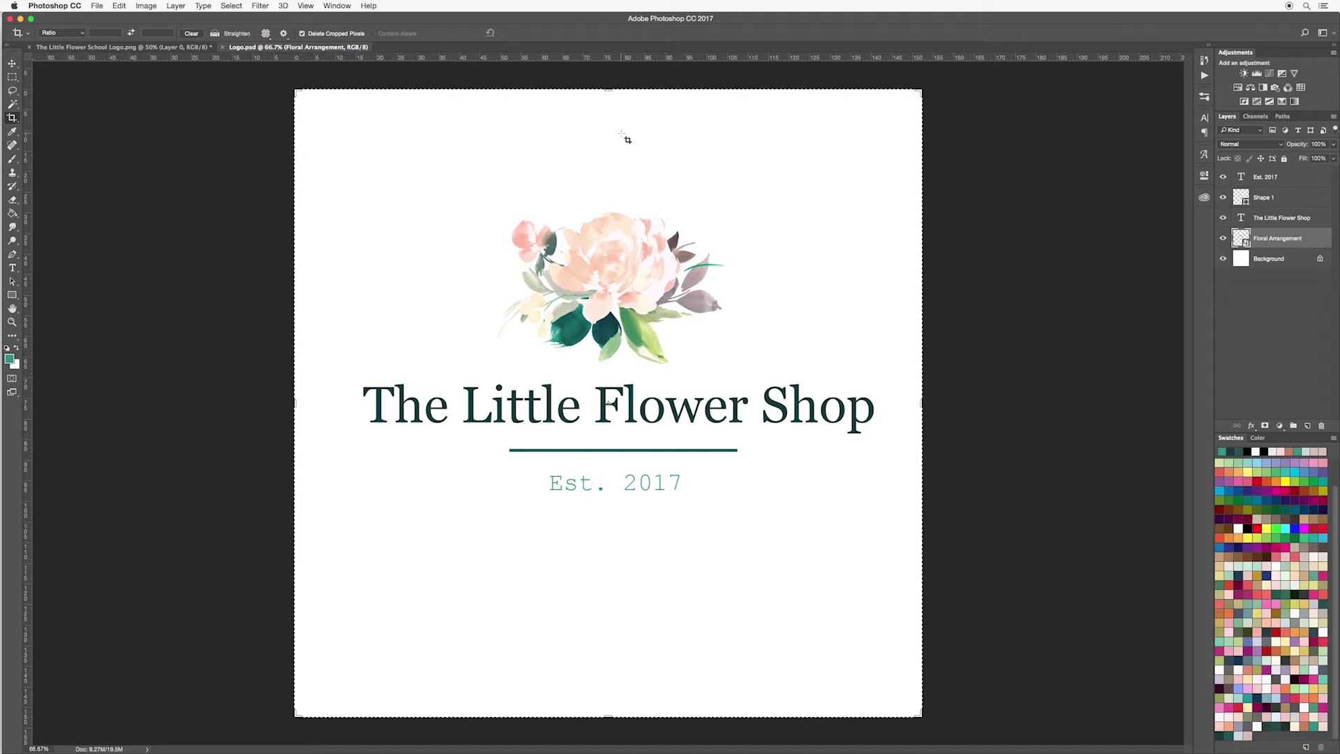
drag(610, 91, 608, 150)
drag(607, 652, 605, 555)
drag(301, 414, 325, 403)
drag(892, 404, 871, 403)
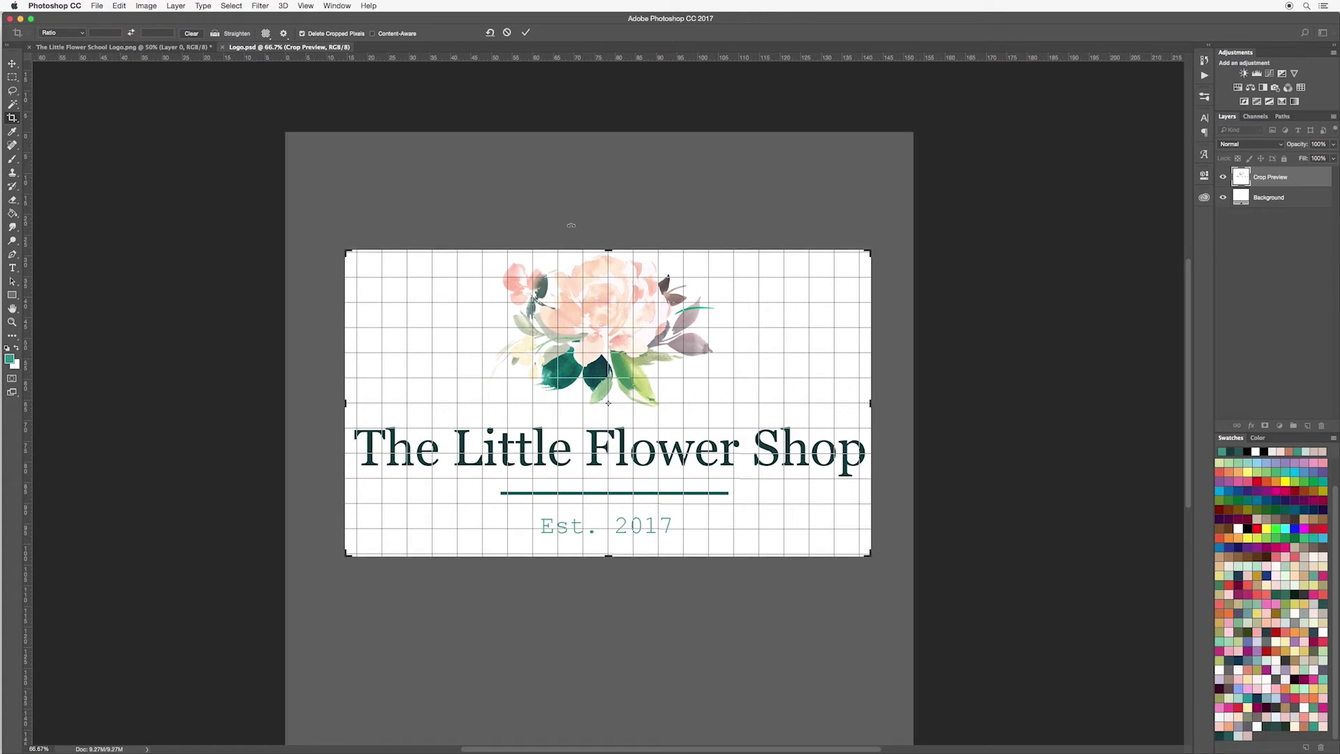
click(527, 33)
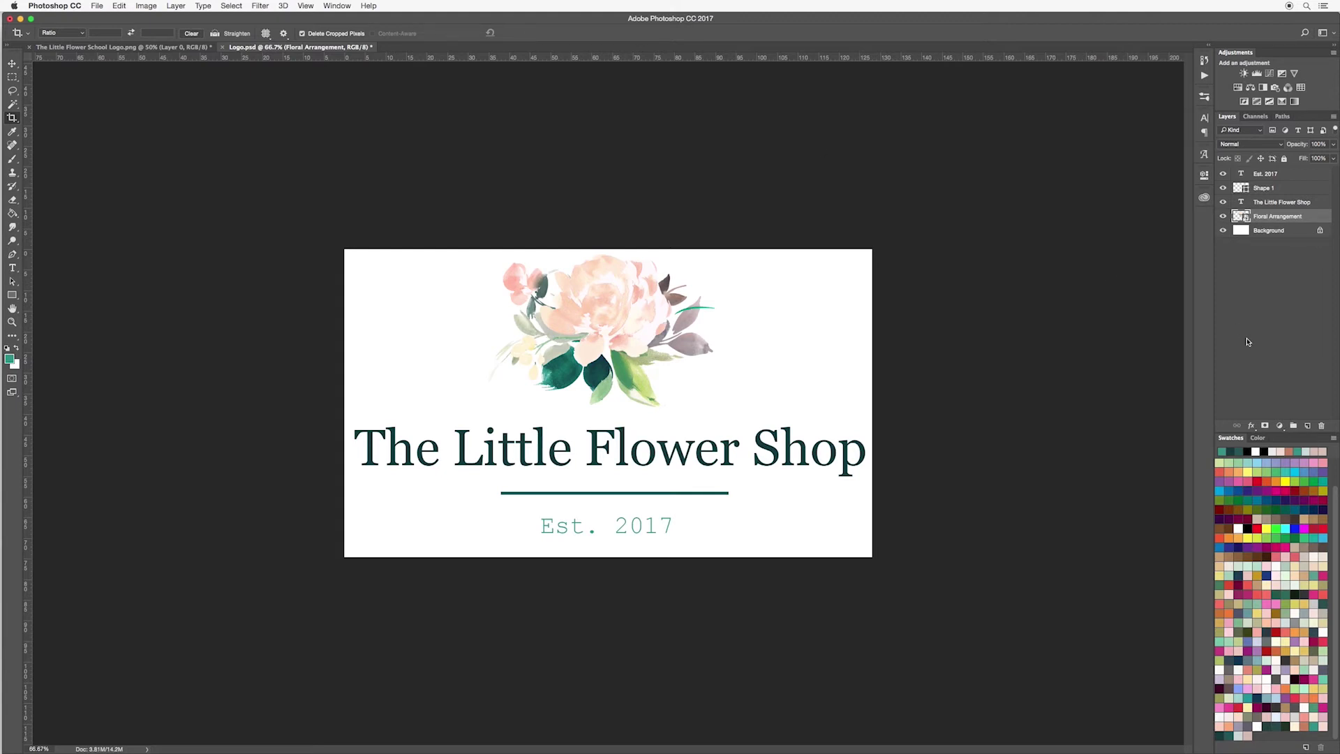
Hide the white Background layer and save the cropped logo as a transparent Logo.png
click(1222, 232)
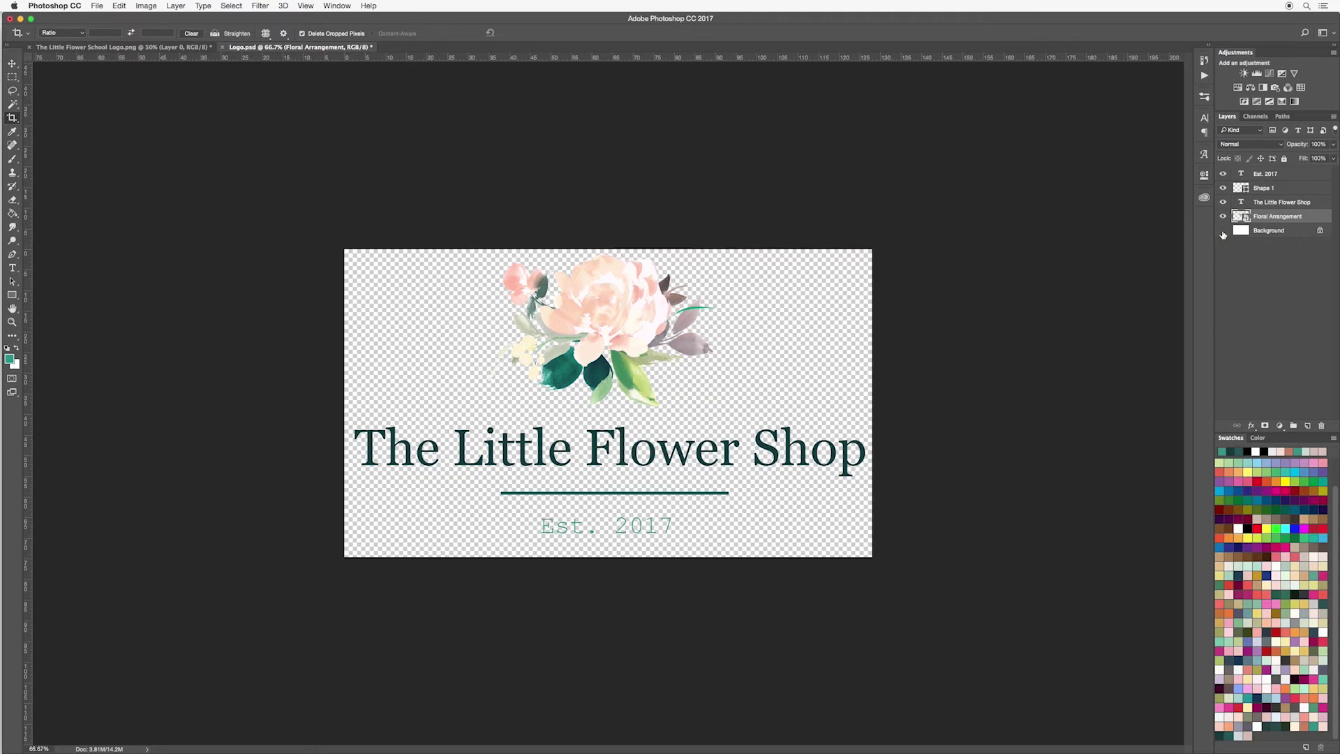
click(97, 9)
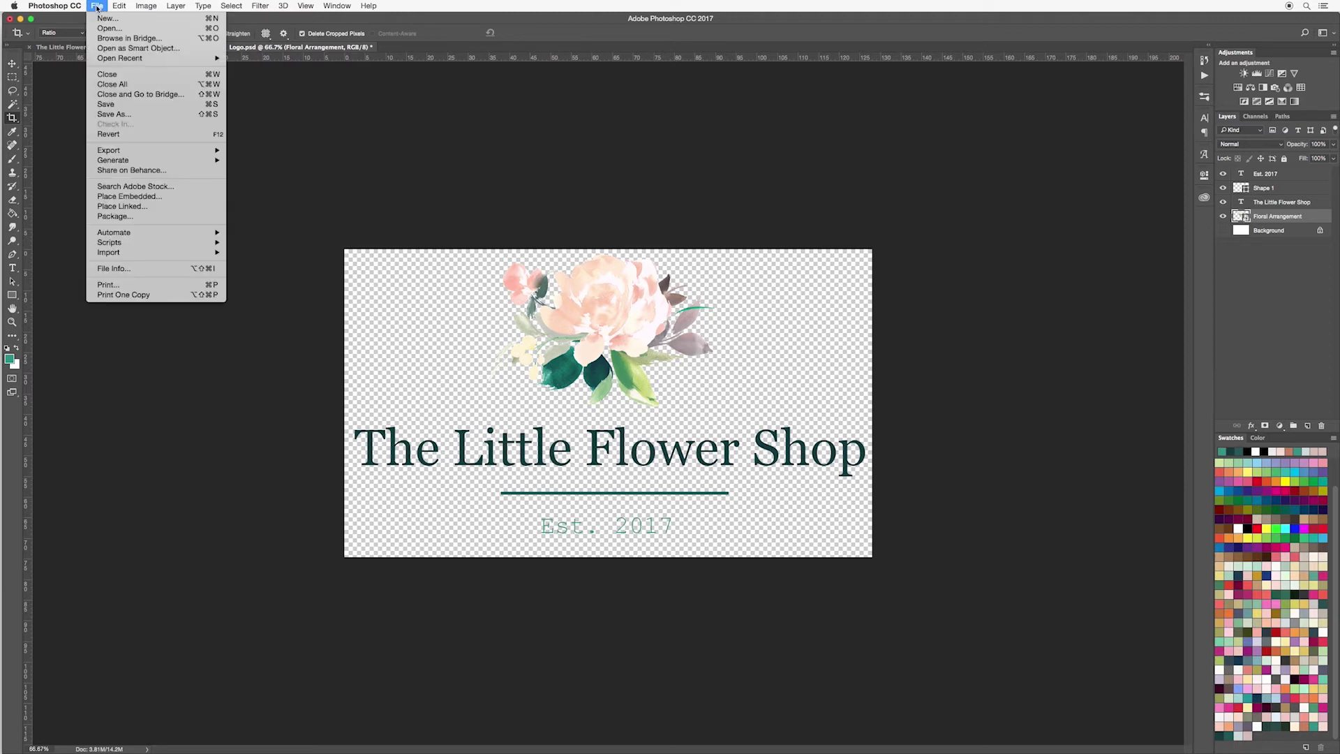
click(128, 116)
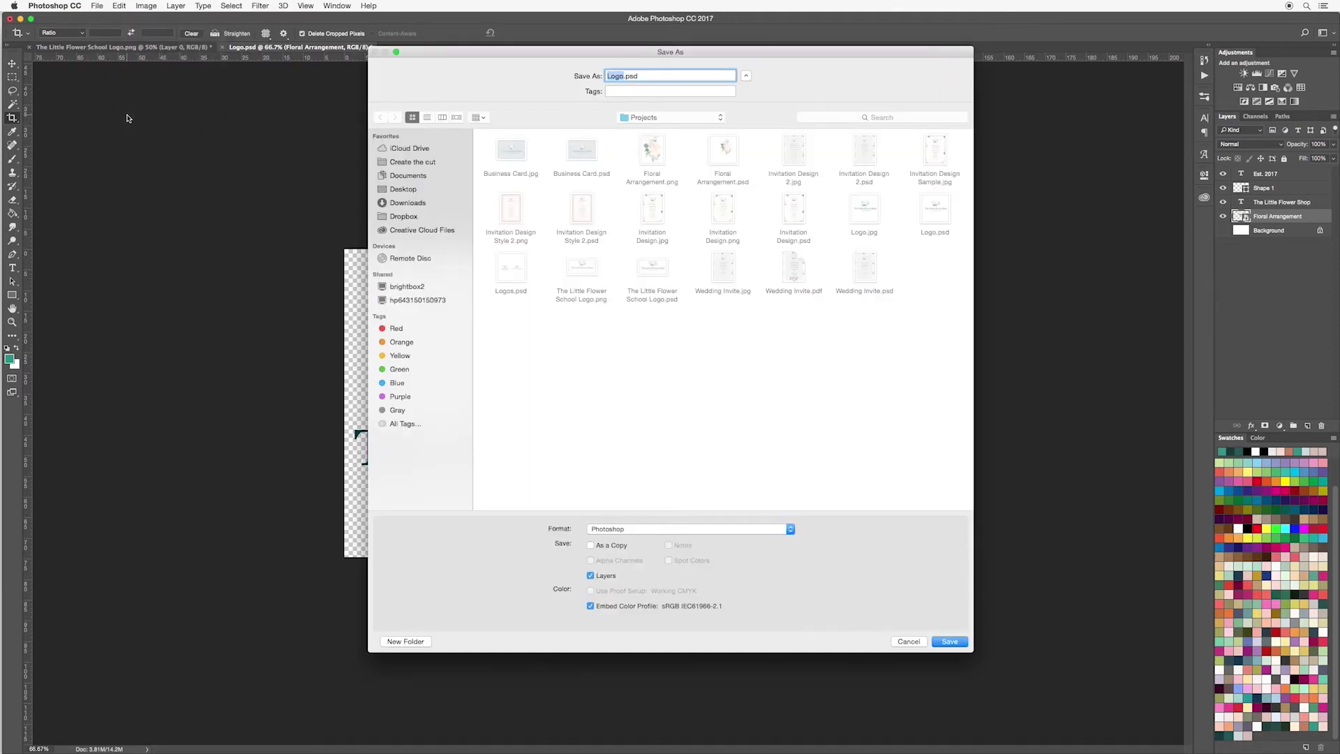
click(758, 528)
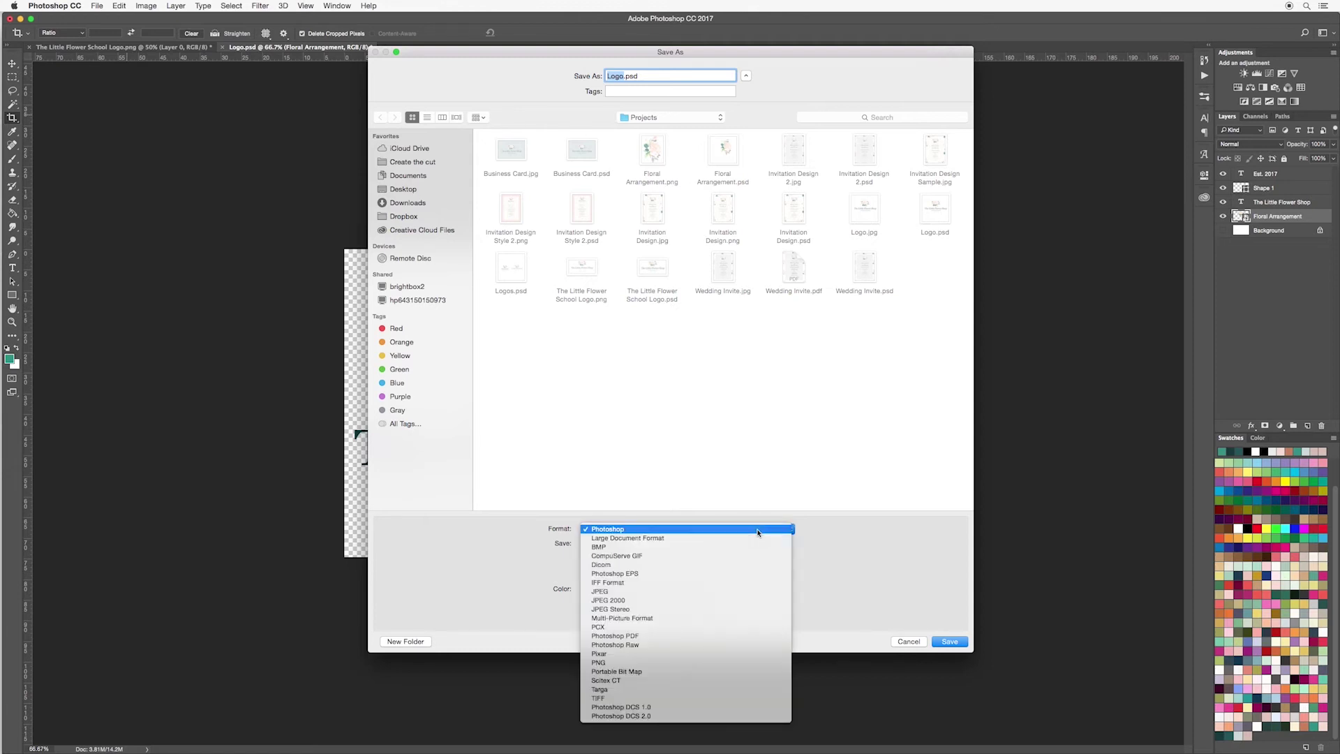
click(642, 664)
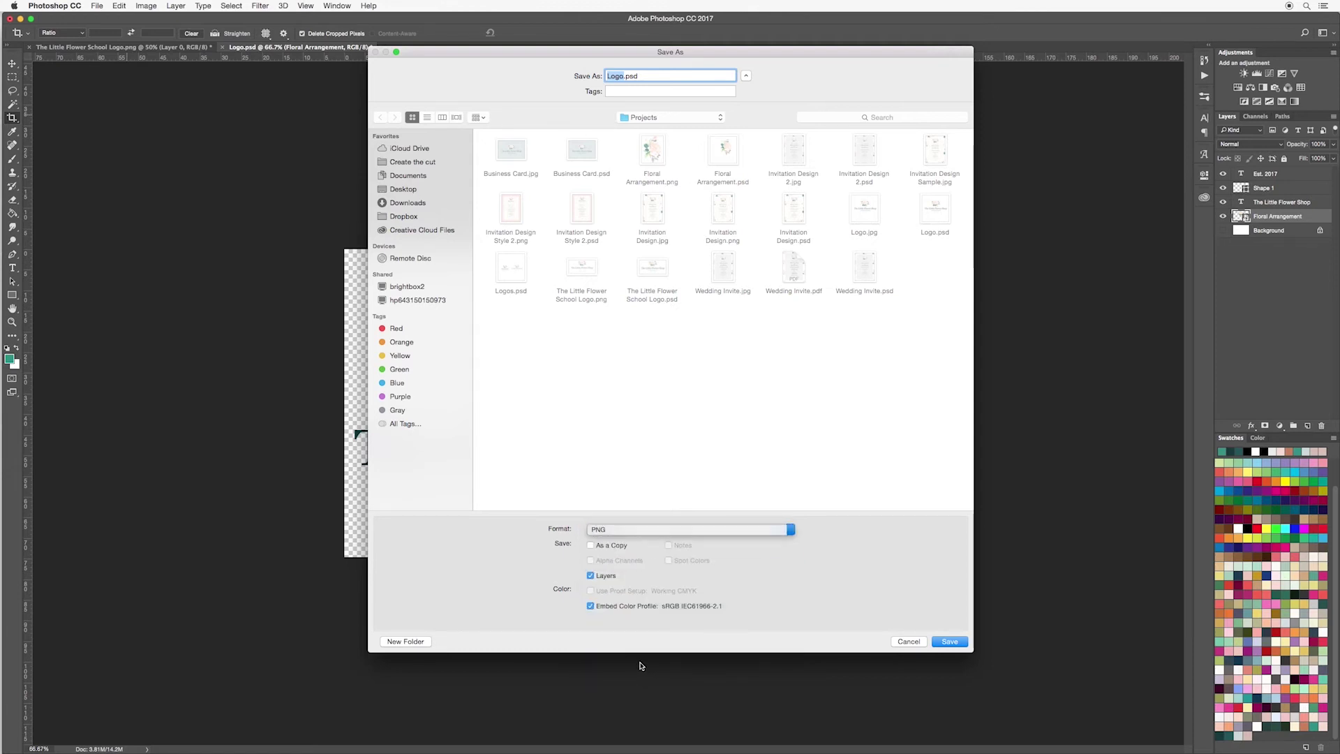
click(949, 642)
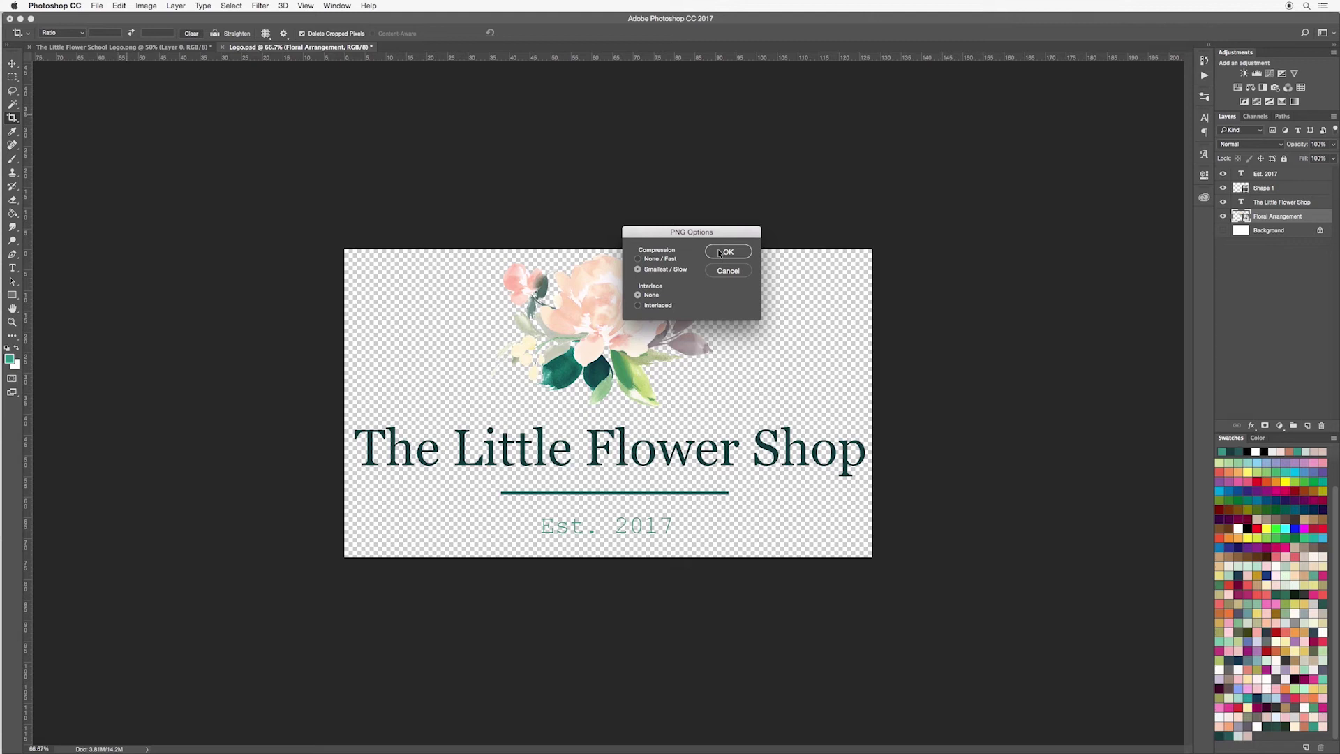
click(720, 253)
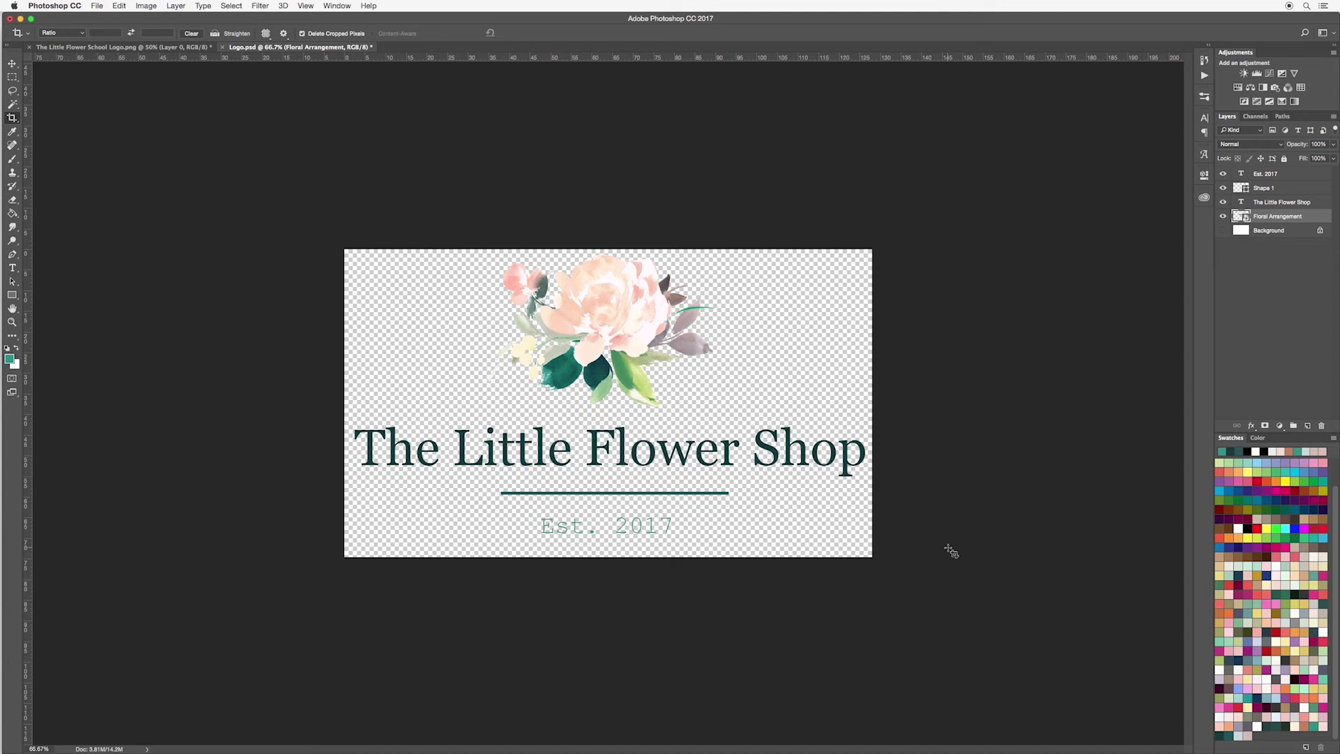
Create a new document from the 8.5 x 11 inch Letter preset
click(97, 6)
click(97, 19)
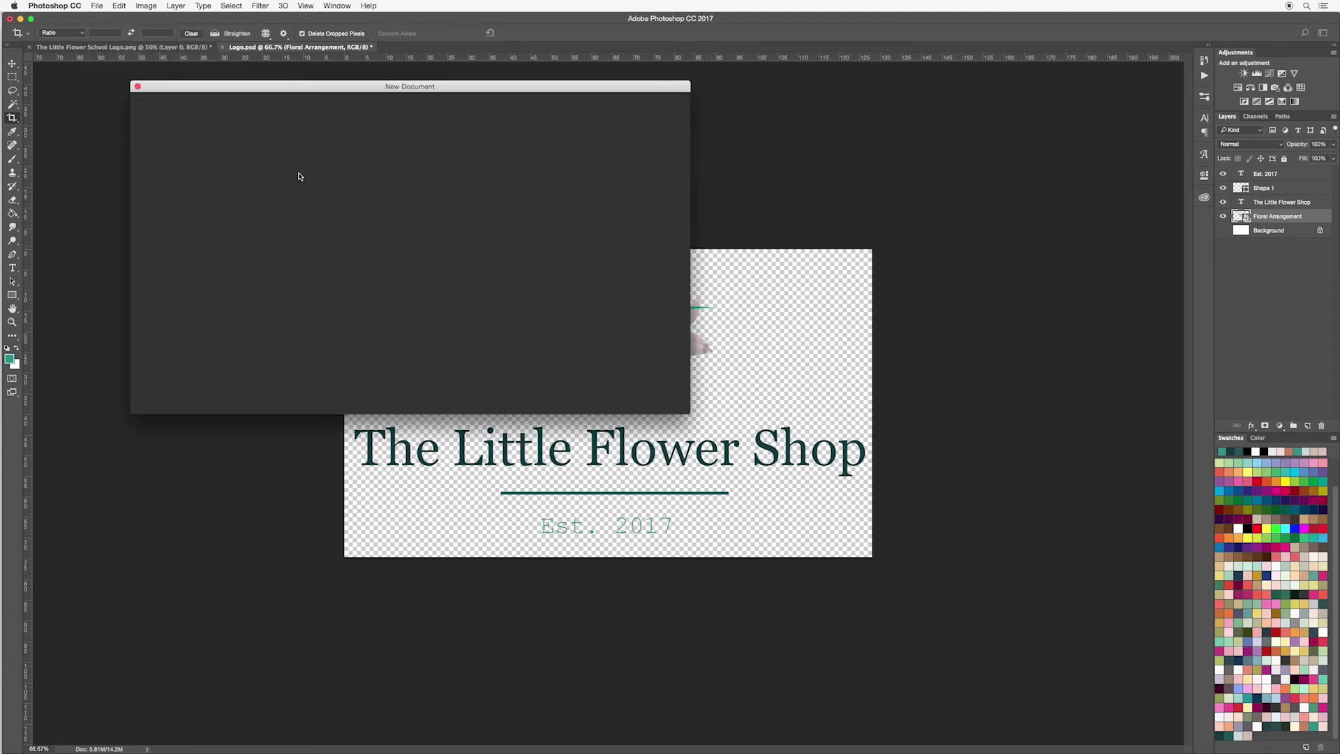
click(287, 176)
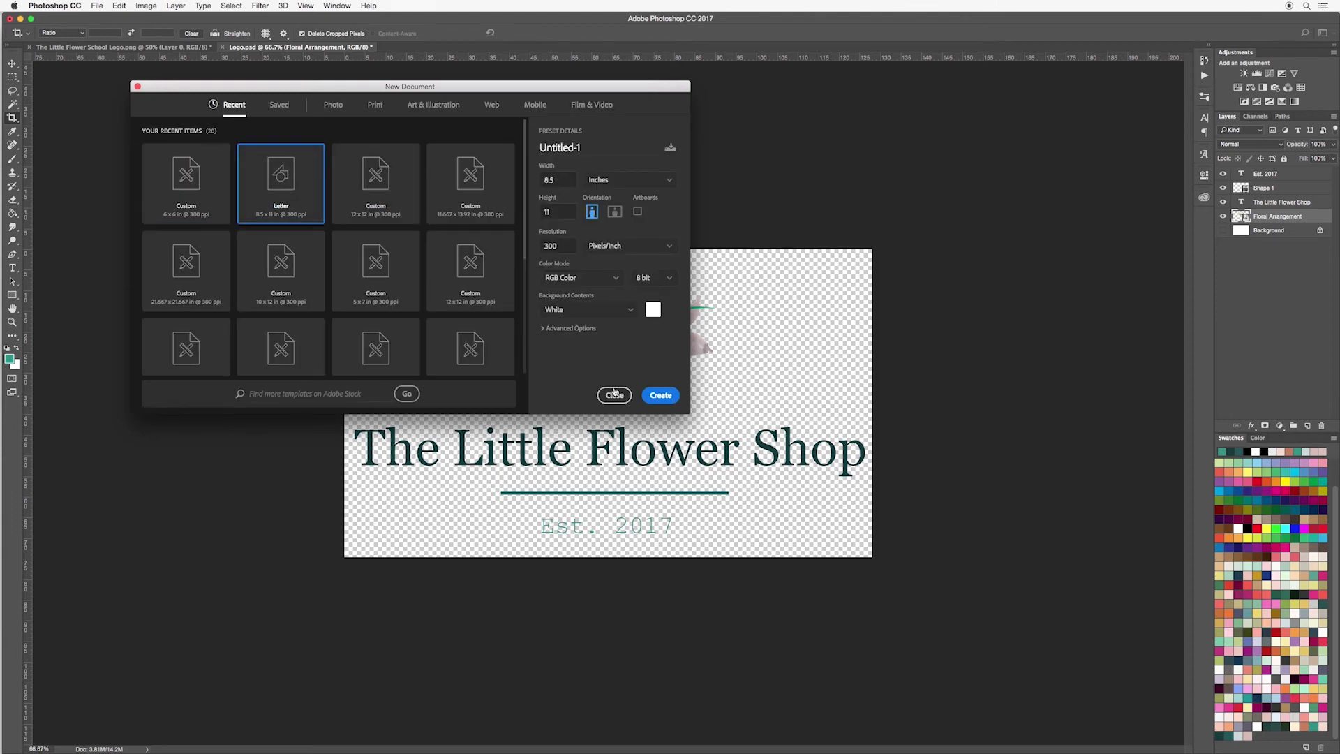
click(660, 396)
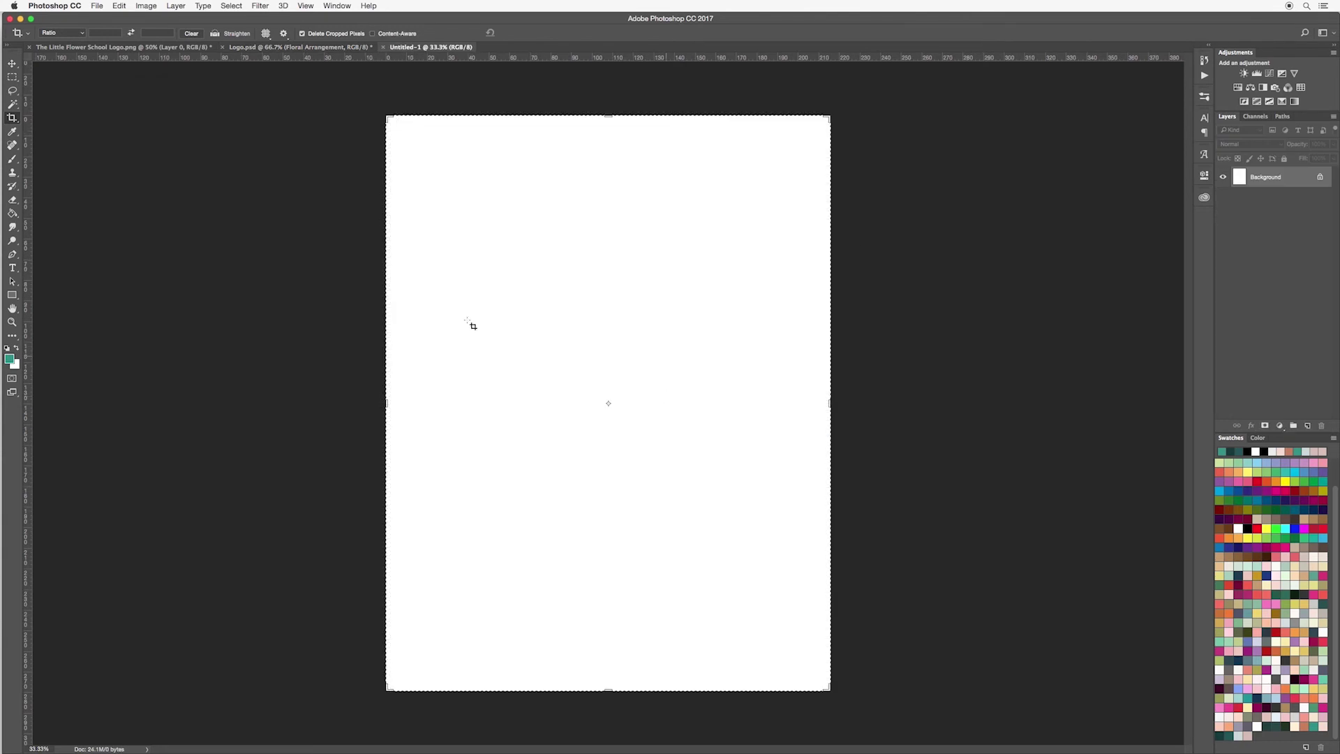
Place Logo.png embedded into the letter and scale it to about 48.6% at the page top
click(12, 63)
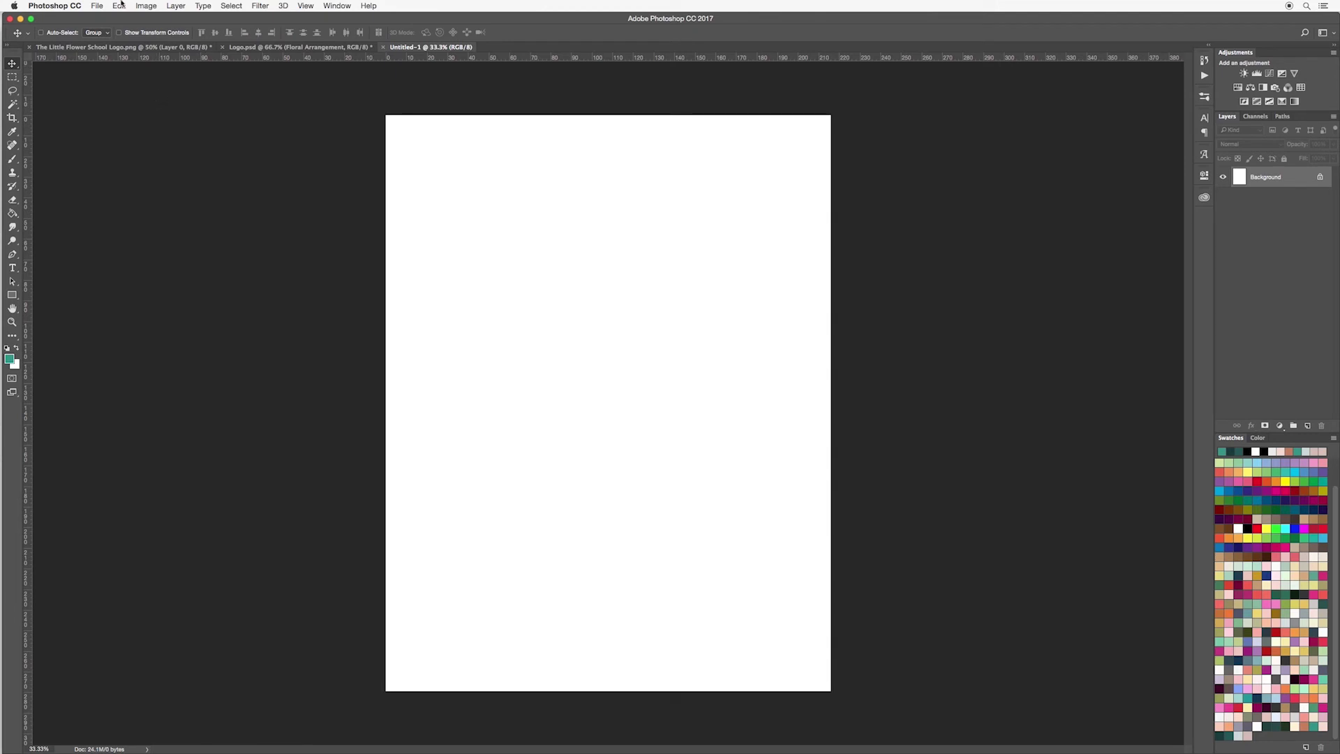
click(98, 7)
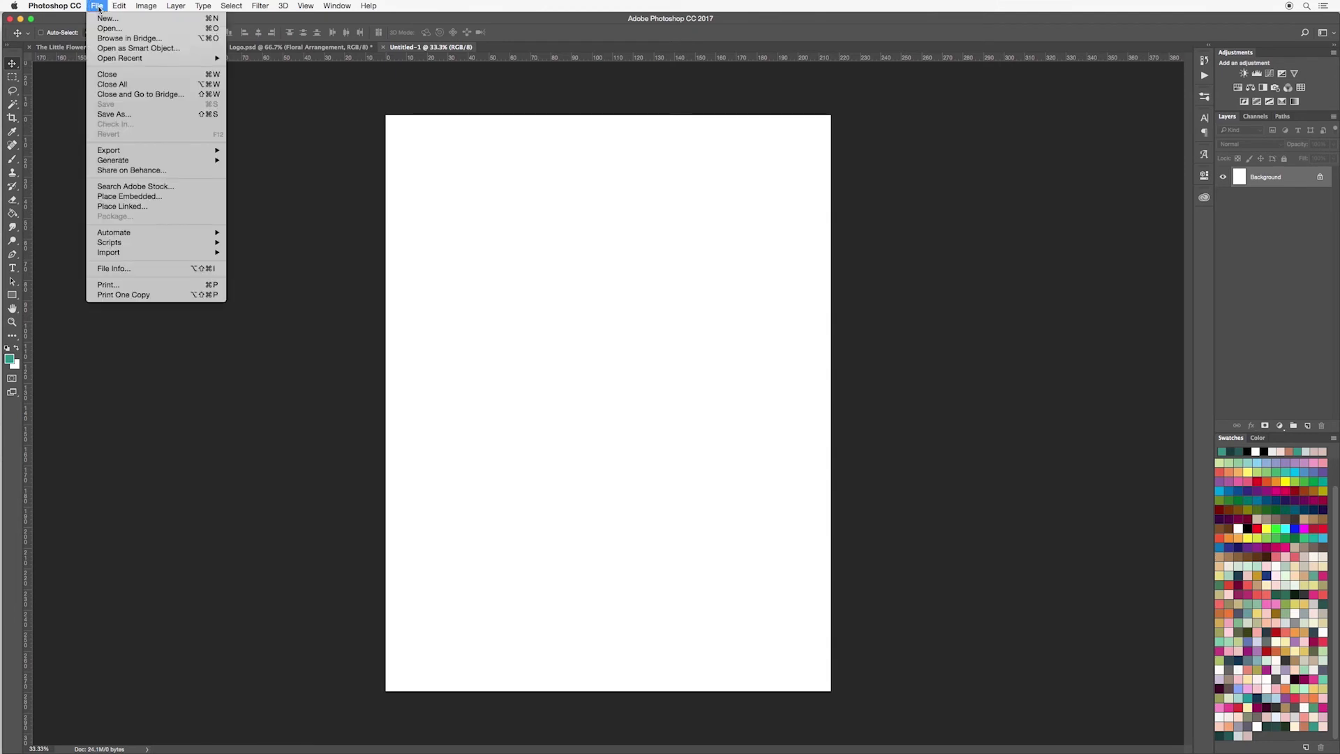
click(153, 200)
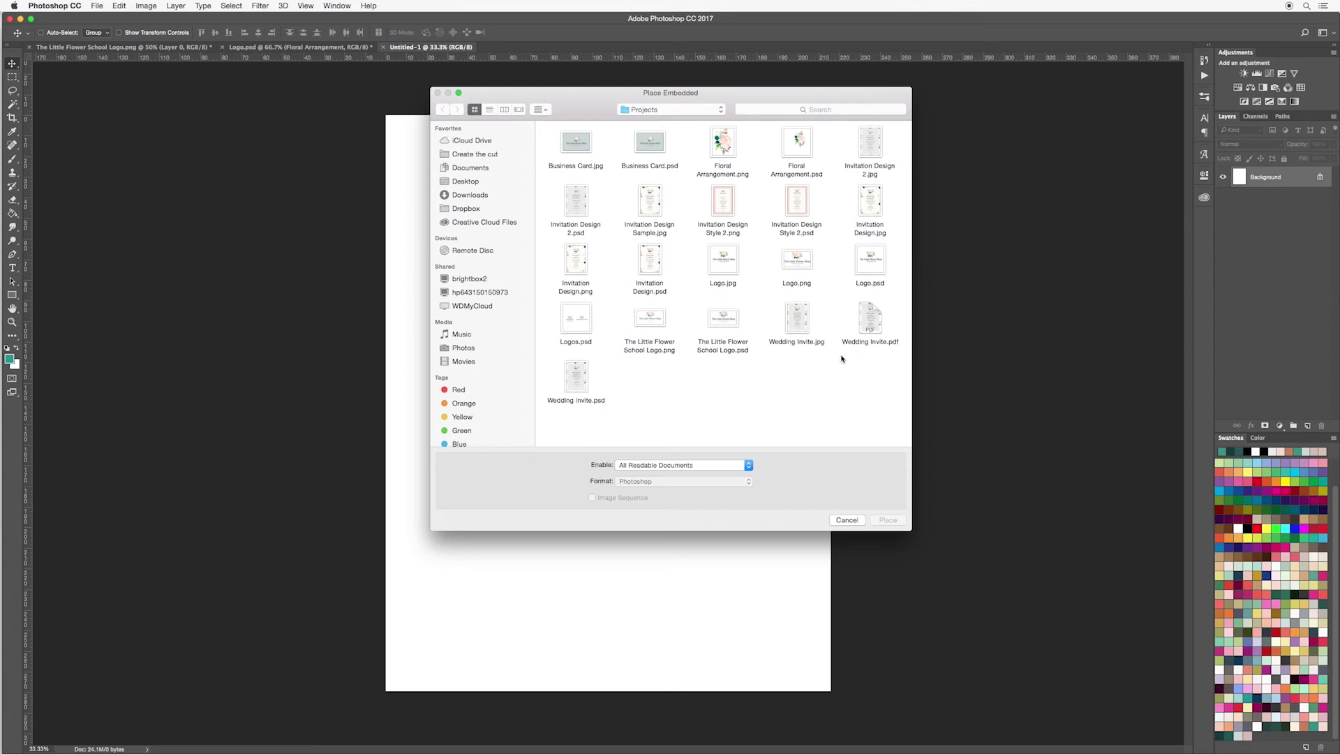
click(799, 265)
click(888, 521)
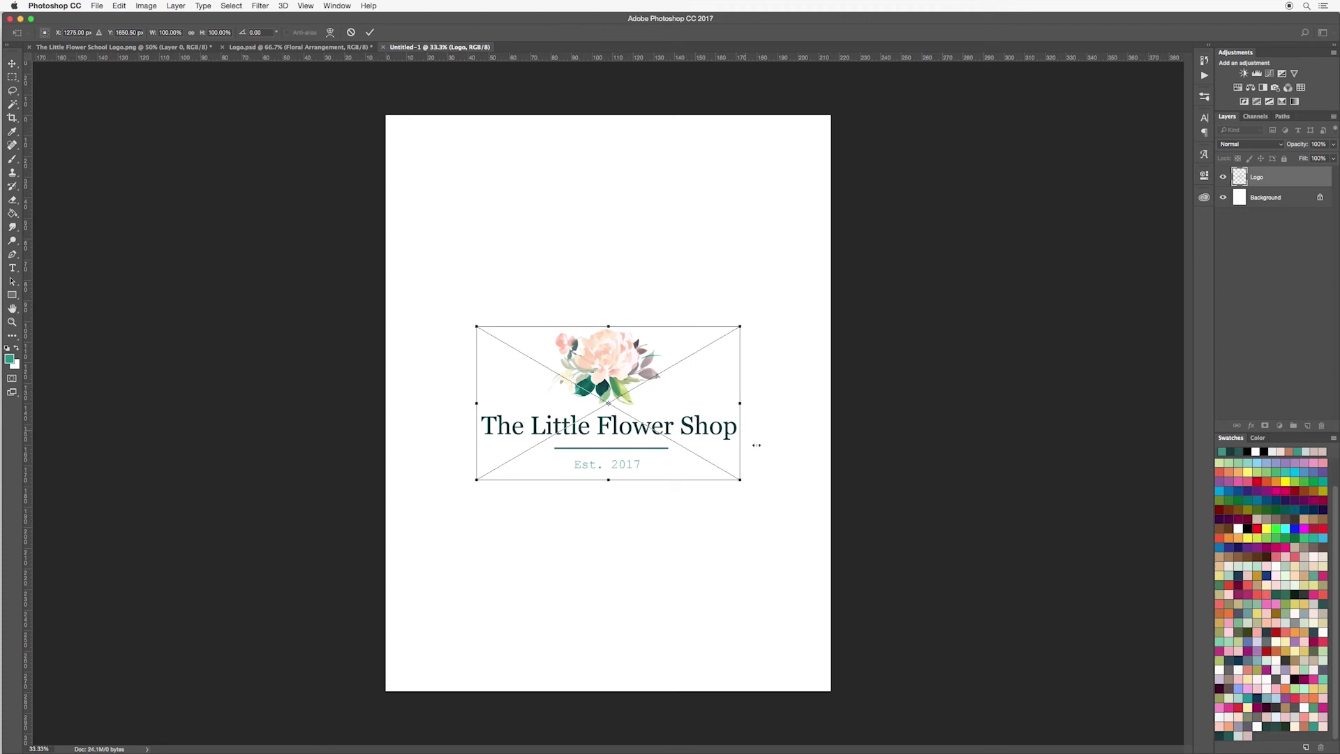
drag(741, 481, 637, 193)
key(Return)
Switch back to the Logo.psd document tab
click(297, 48)
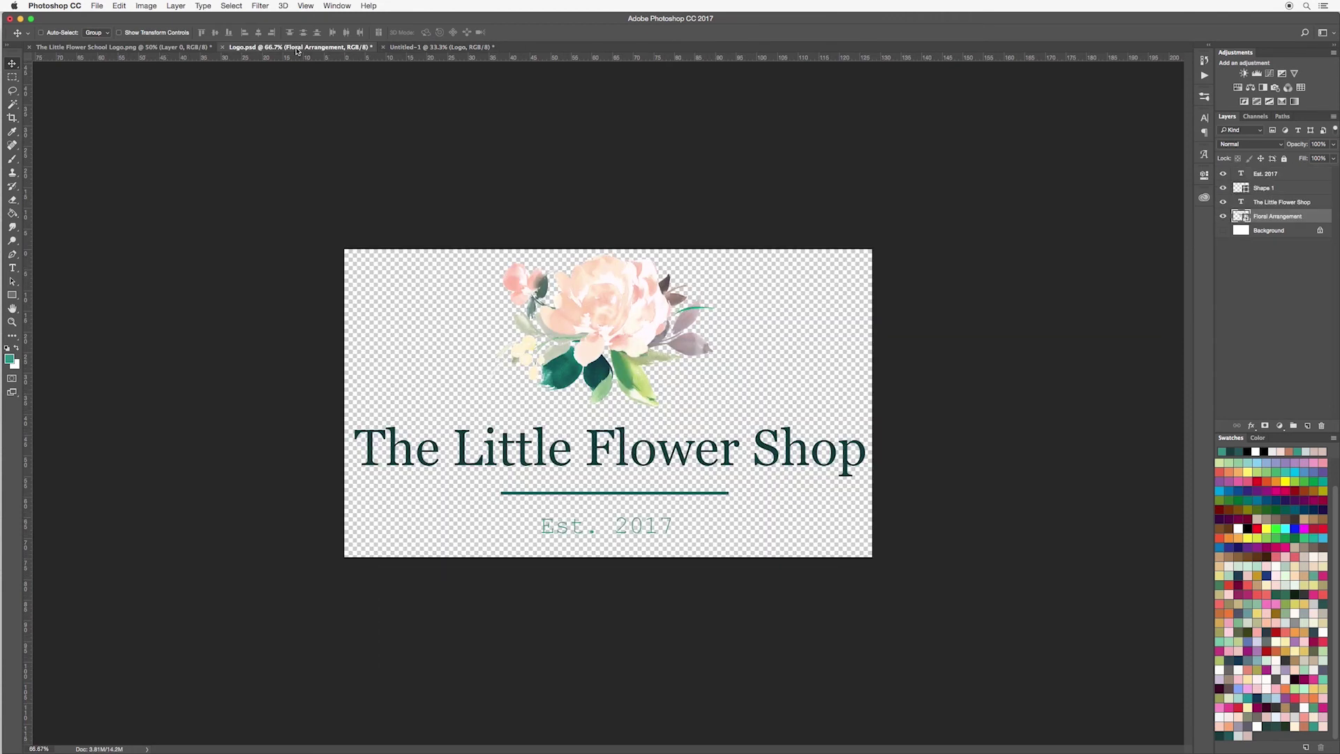